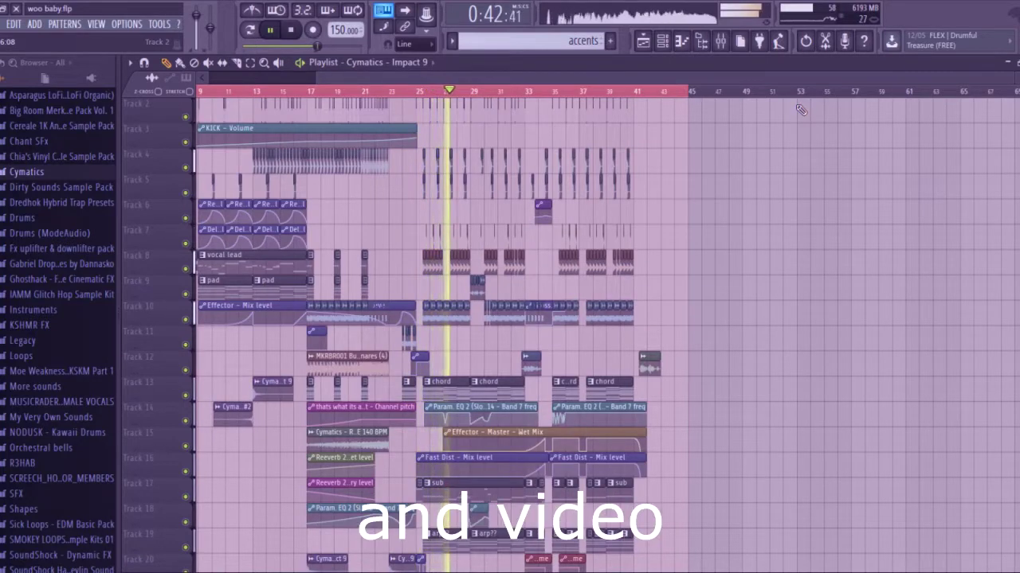
Look over the song's arrangement in the playlist while it plays
scroll(803, 108, "up", 1)
scroll(811, 102, "down", 3)
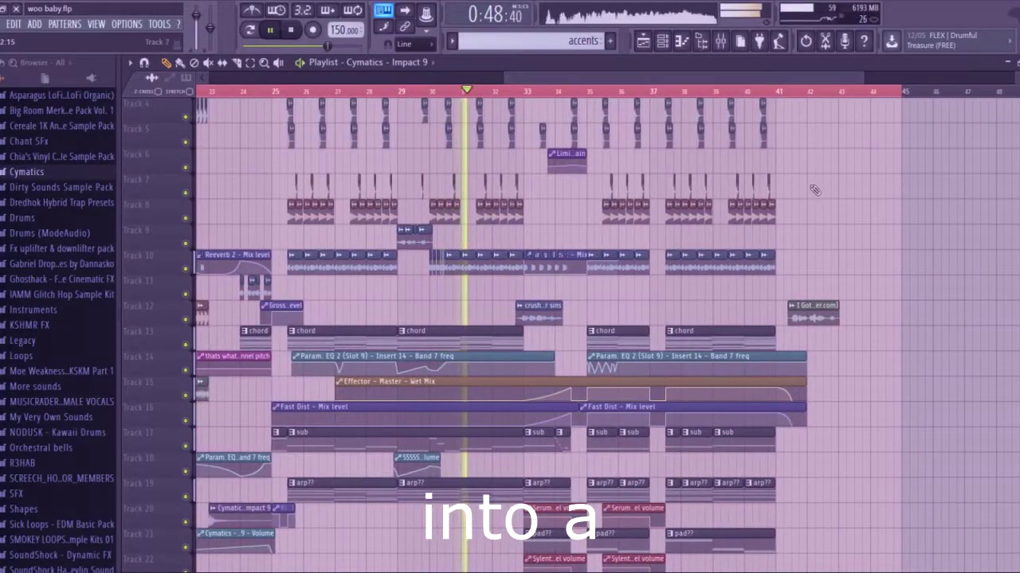
scroll(813, 189, "down", 2)
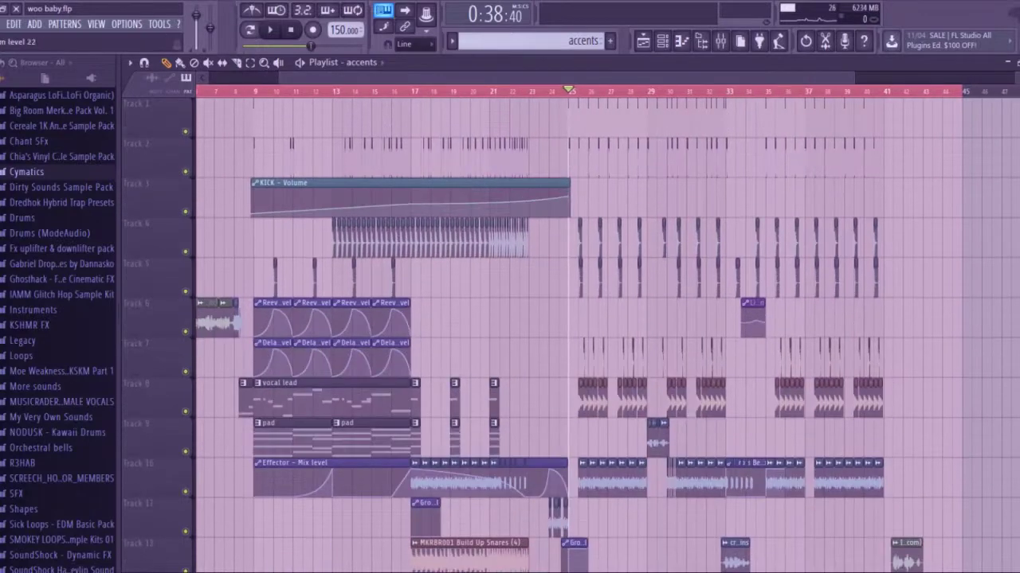
Solo playlist tracks 1 to 3 and play the drop from bar 25
scroll(335, 232, "down", 4)
scroll(354, 248, "up", 4)
left_click_drag(856, 77, 553, 78)
left_click_drag(535, 78, 799, 80)
left_click_drag(651, 74, 620, 74)
right_click(185, 130)
left_click(187, 172)
left_click(192, 212)
key("space")
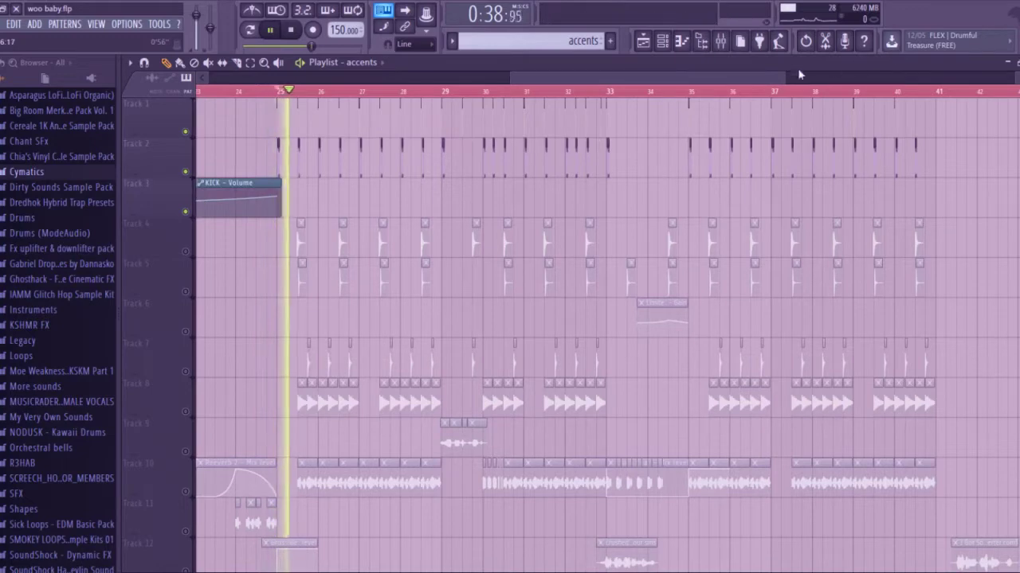
left_click_drag(785, 77, 788, 77)
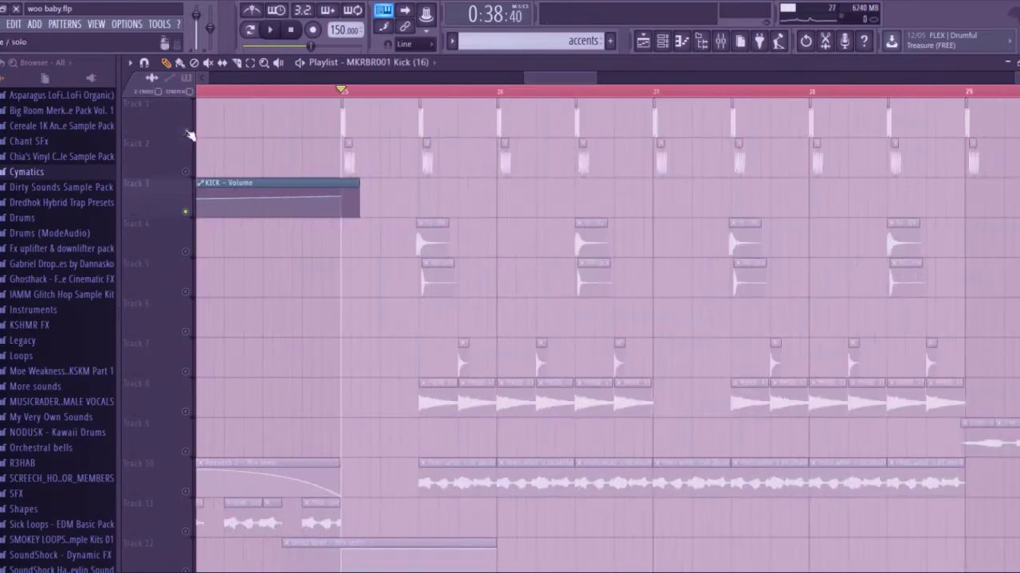
Enable tracks 4 and 5, mute track 3, and play the pair alone from bar 25
left_click(185, 252)
left_click(186, 291)
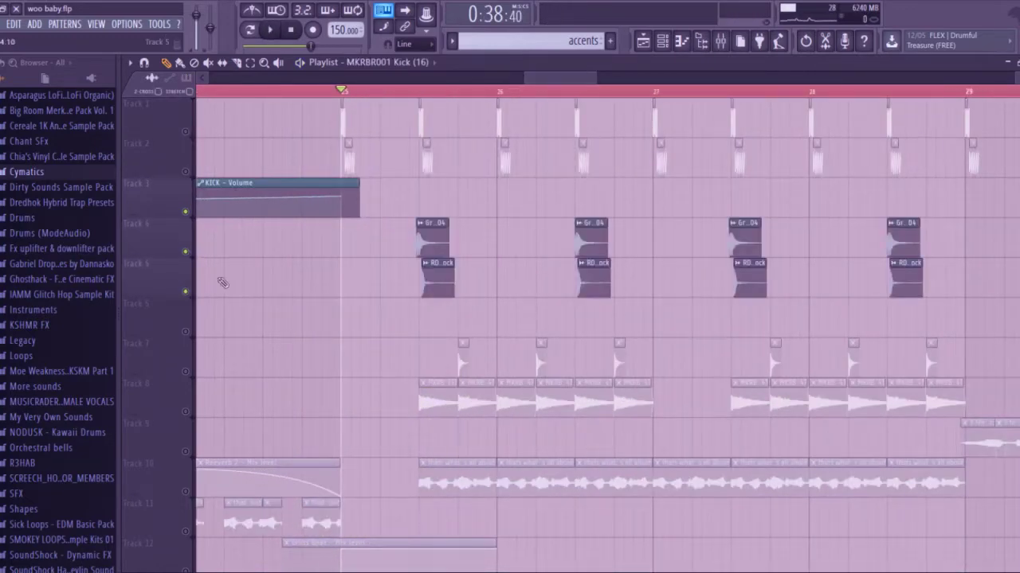
left_click(188, 213)
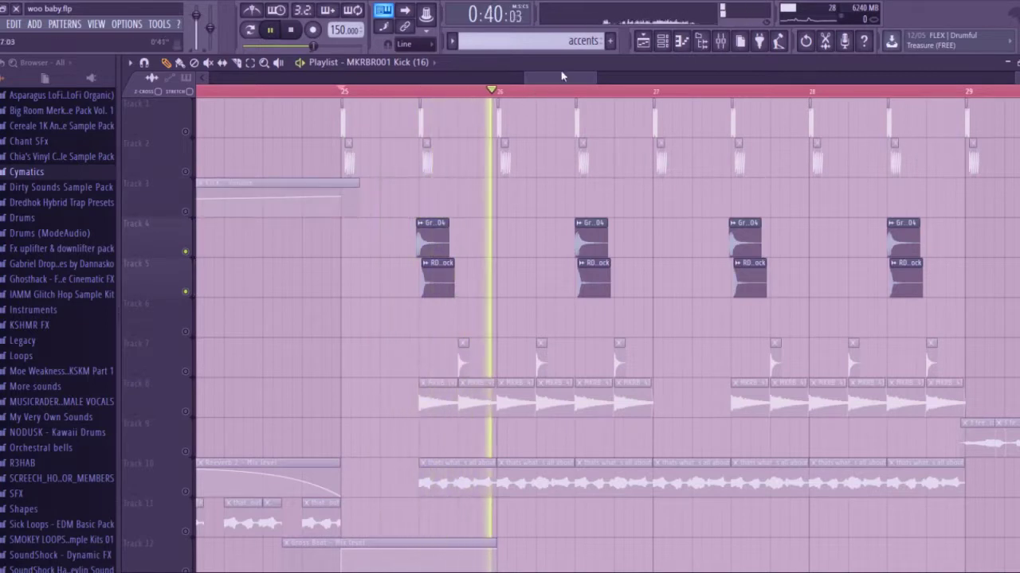
left_click_drag(570, 78, 598, 81)
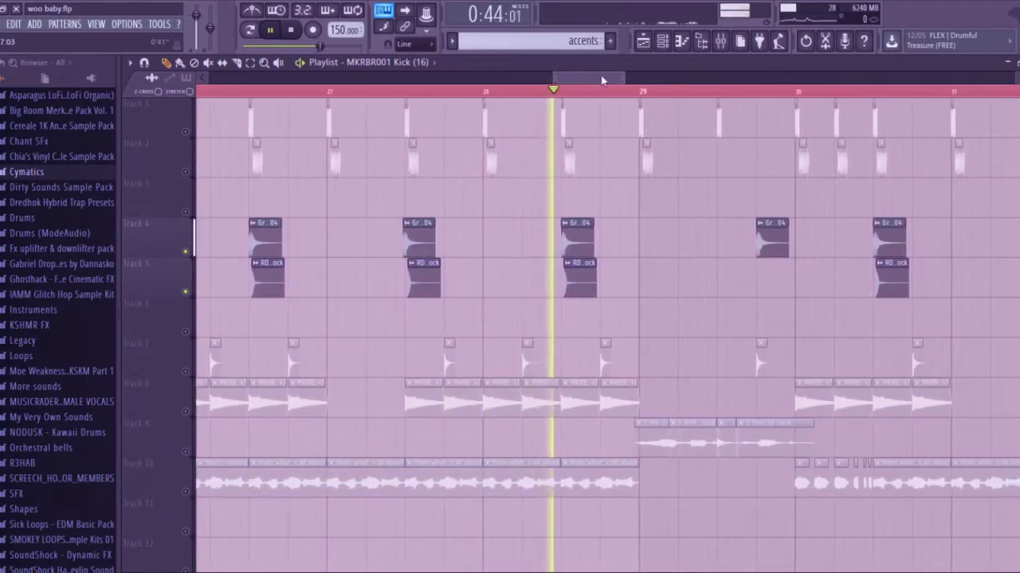
left_click_drag(547, 79, 563, 71)
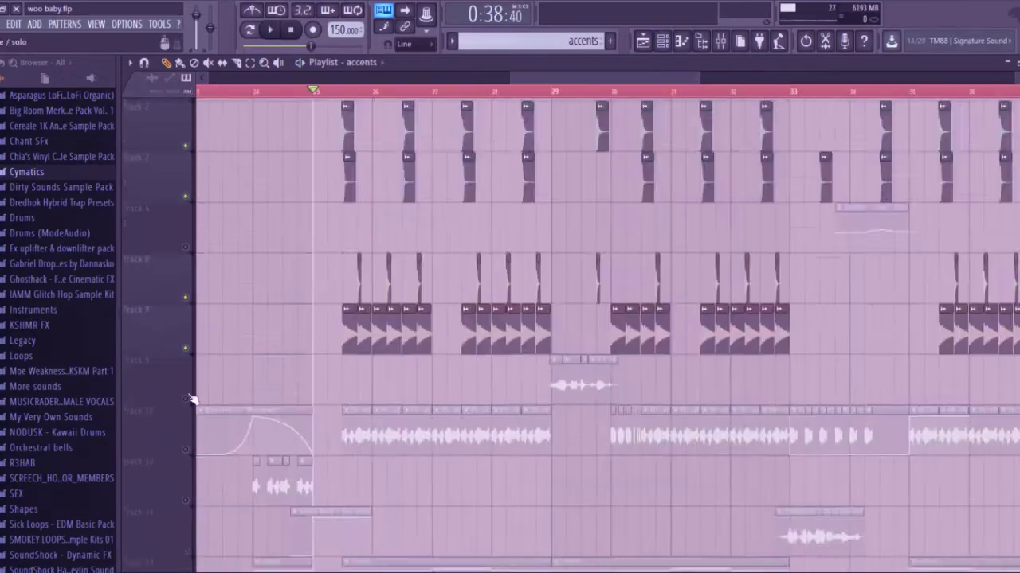
Play drum tracks 1, 2, 4, 5, 7 and 8 together and view the full drop from bar 25 to 41
scroll(198, 342, "down", 2)
scroll(215, 344, "up", 2)
scroll(215, 344, "up", 3)
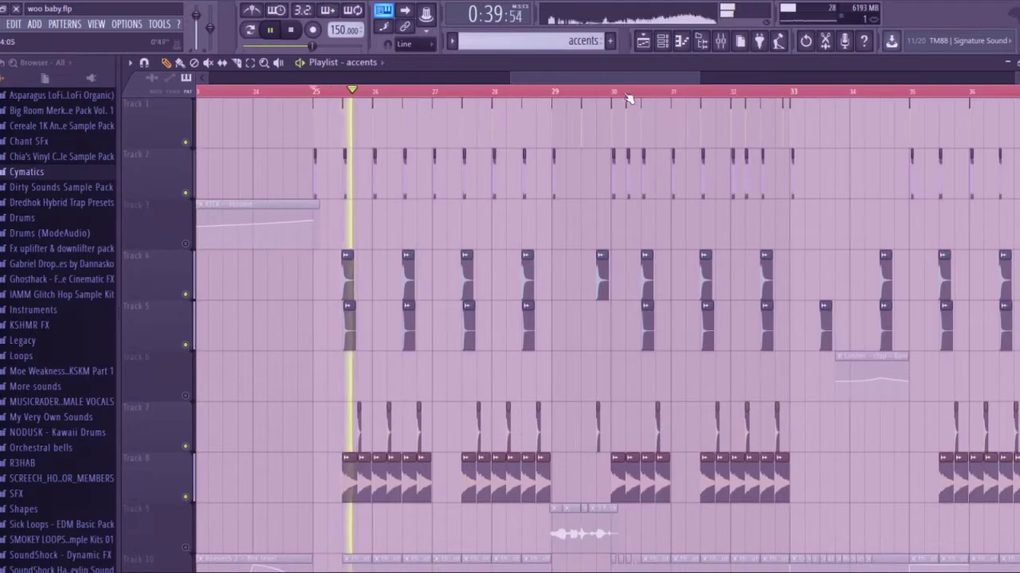
left_click_drag(701, 72, 784, 73)
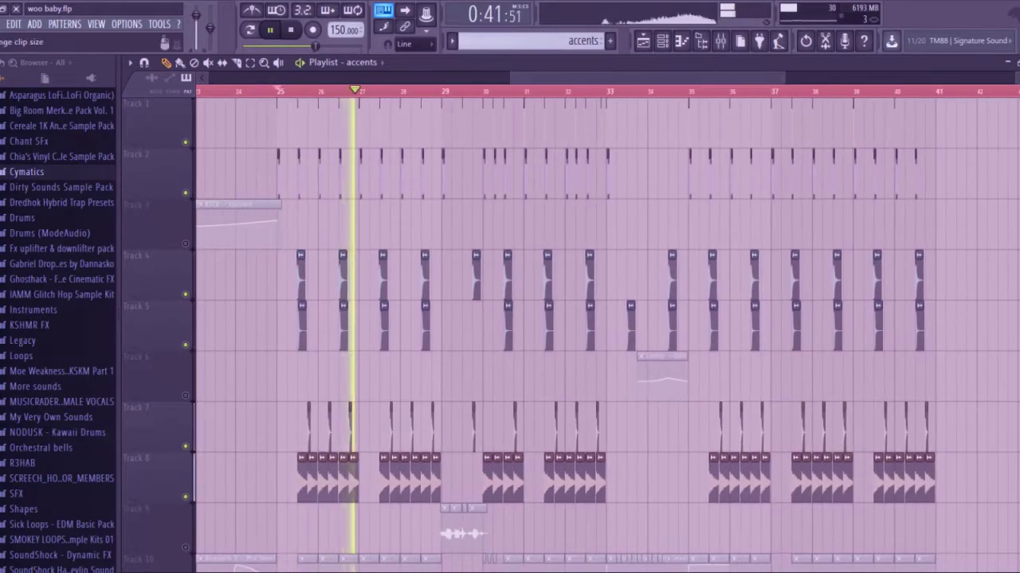
scroll(972, 194, "down", 2)
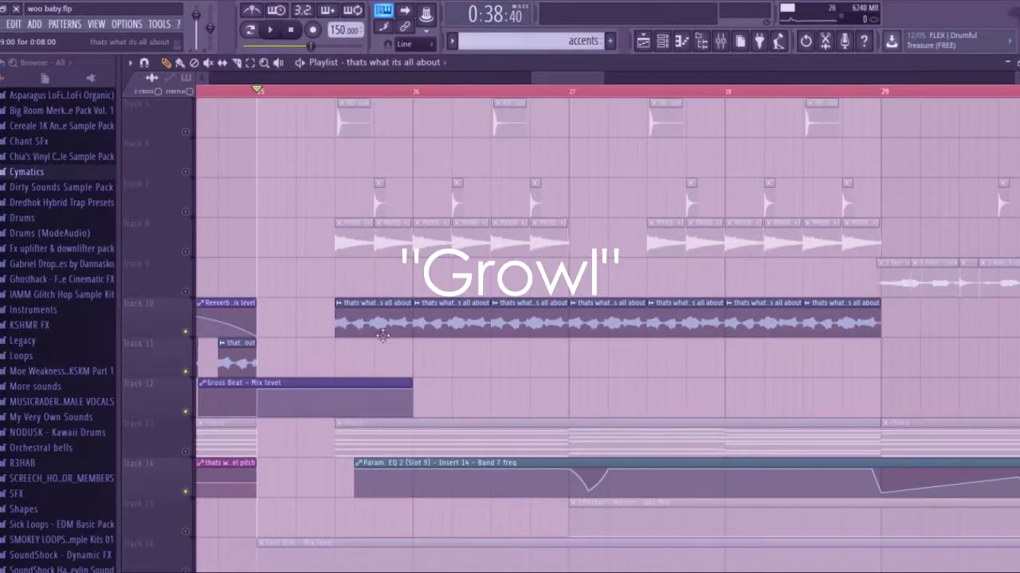
Inspect the Gross Beat volume envelope on mixer insert 9 during playback, and return to the playlist
double_click(388, 420)
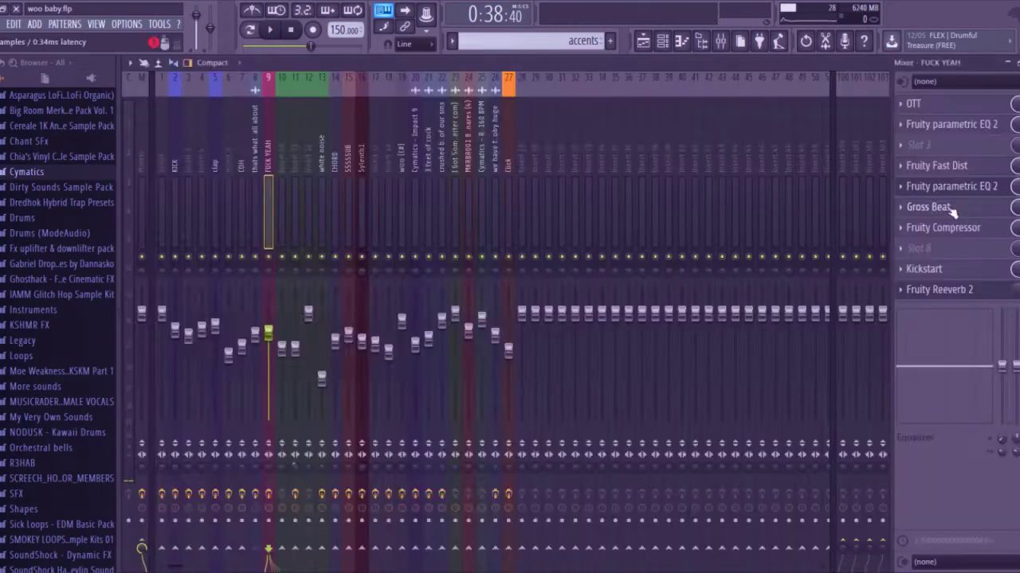
left_click(950, 209)
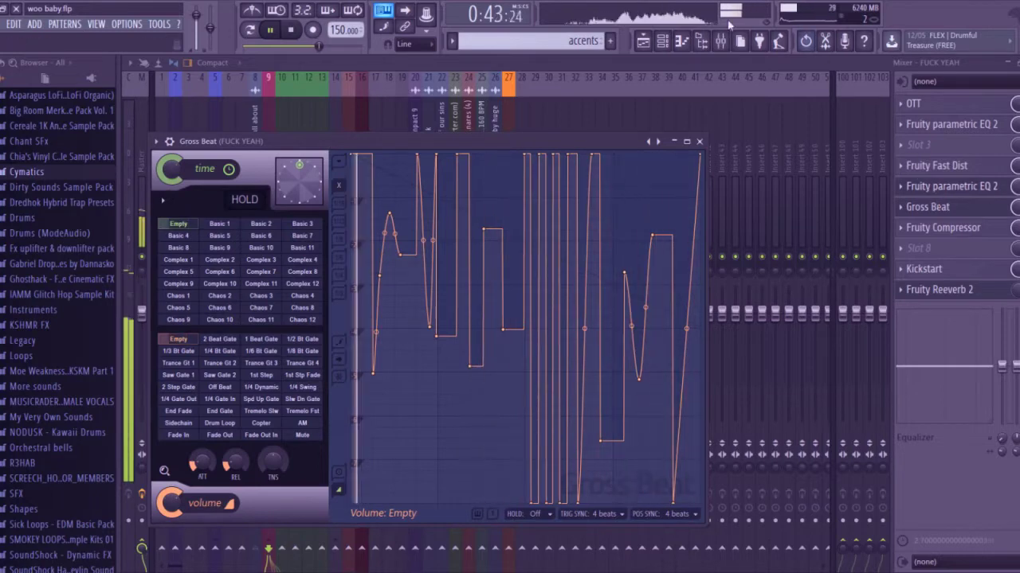
left_click(644, 41)
key("space")
key("space")
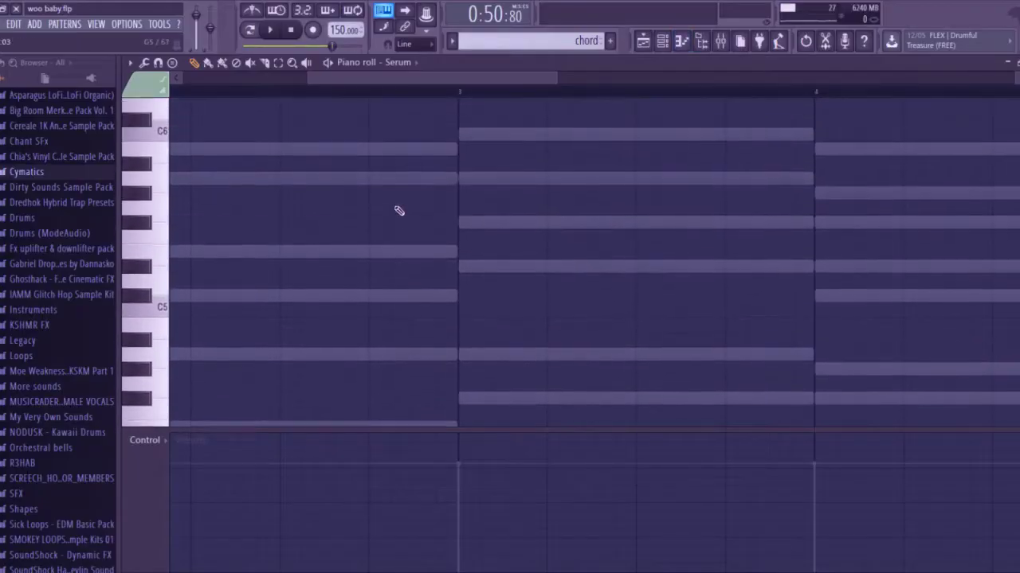
Examine all four bars of the chord pattern's Serum notes in the piano roll
scroll(398, 210, "up", 1)
left_click_drag(541, 79, 366, 77)
left_click_drag(434, 77, 789, 76)
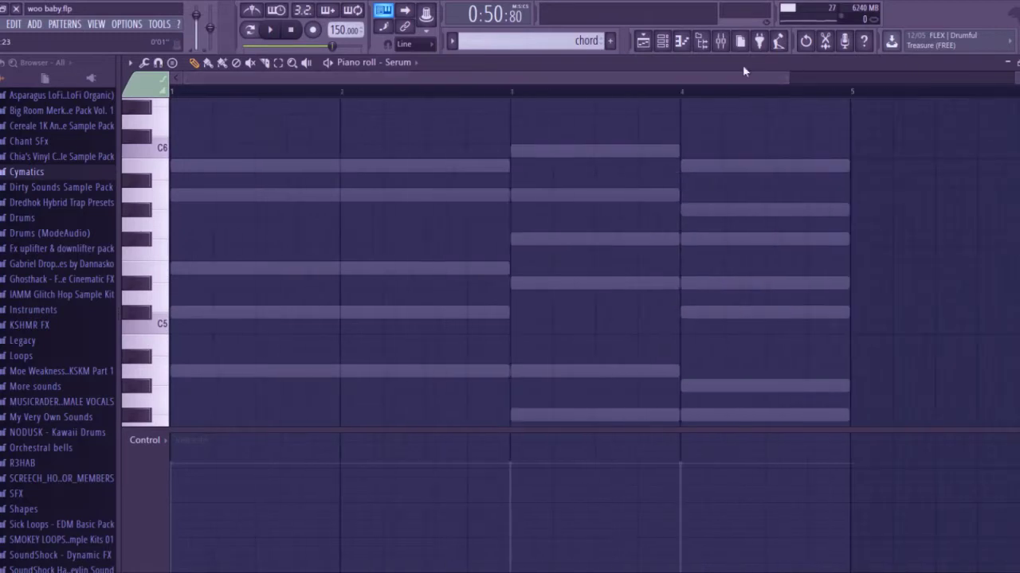
left_click_drag(1017, 77, 1016, 96)
left_click(701, 41)
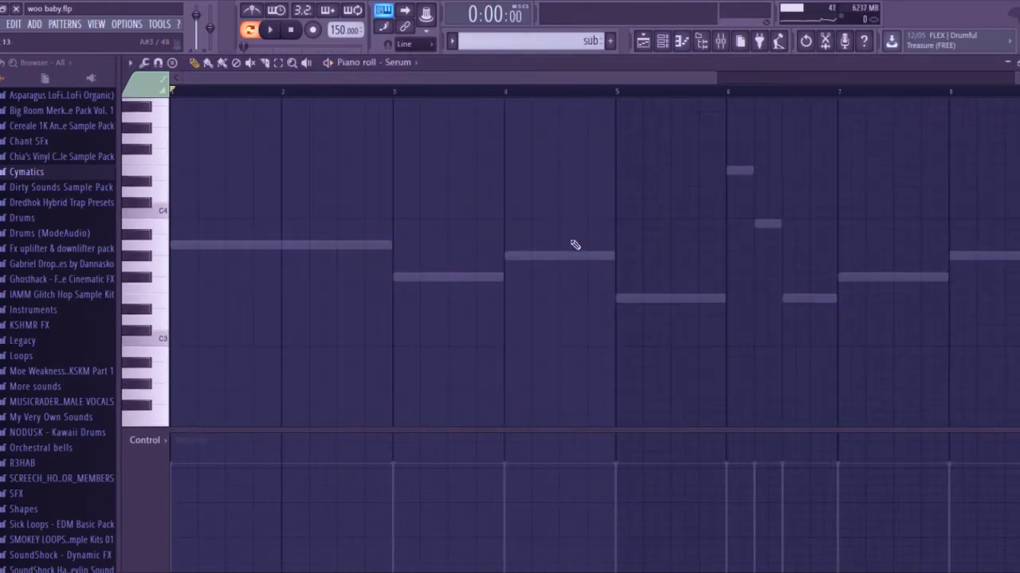
Play the sub pattern and open the 3x Osc #2 channel that plays it
scroll(590, 186, "up", 2)
key("space")
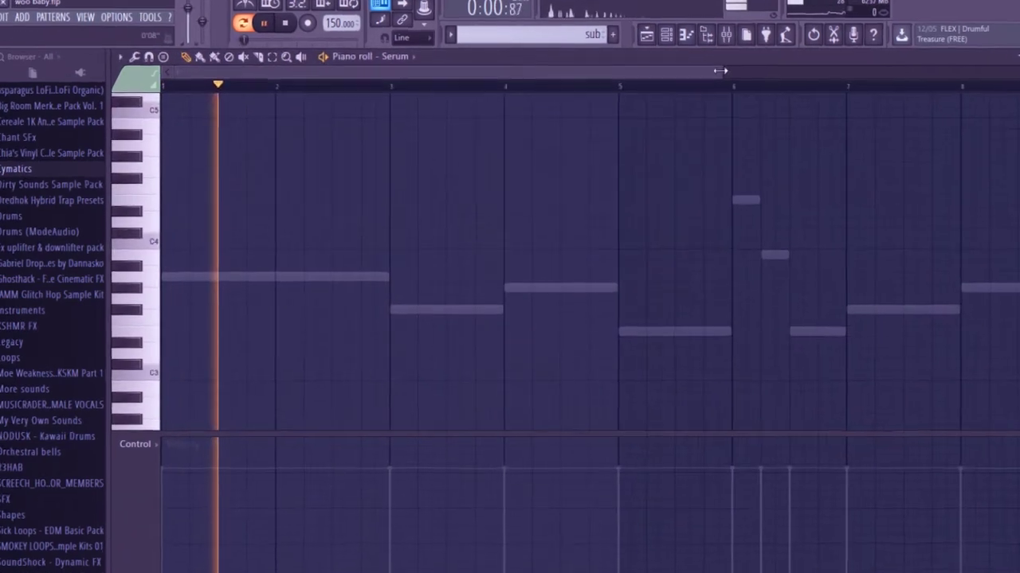
left_click(662, 42)
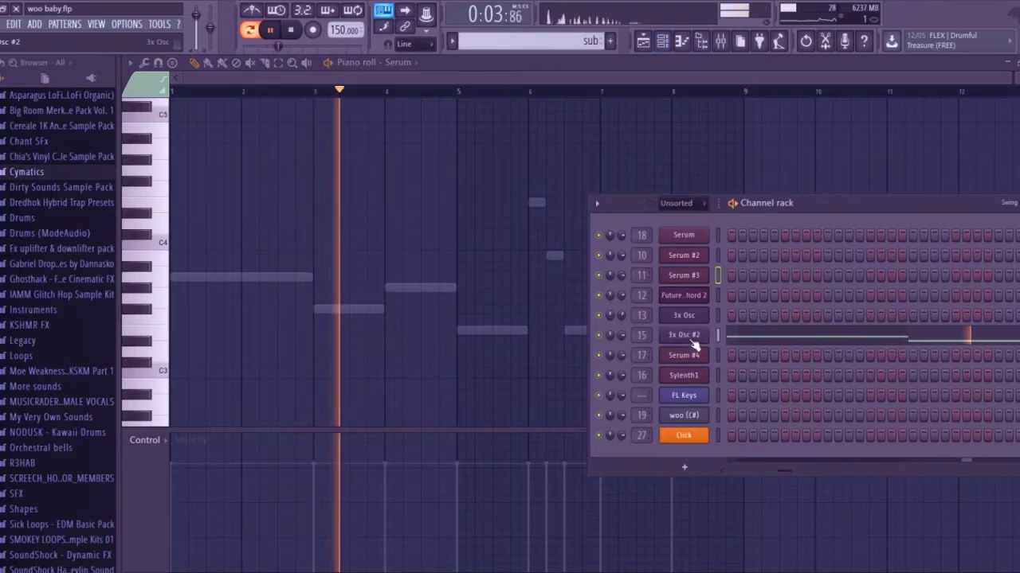
left_click(690, 338)
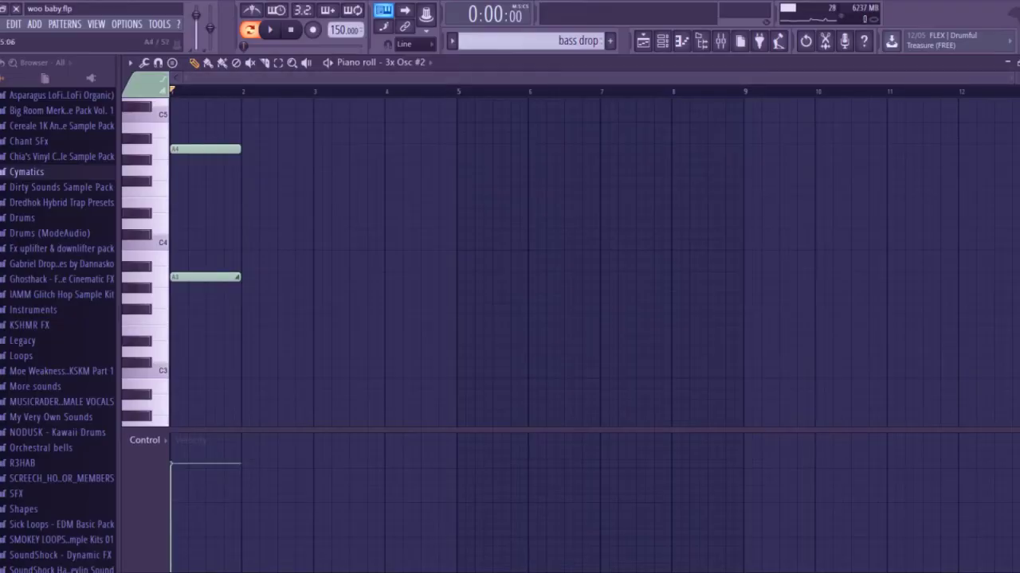
Play the bass drop pattern and examine its 3x Osc #2 notes in the piano roll
left_click_drag(1010, 80, 846, 80)
key("space")
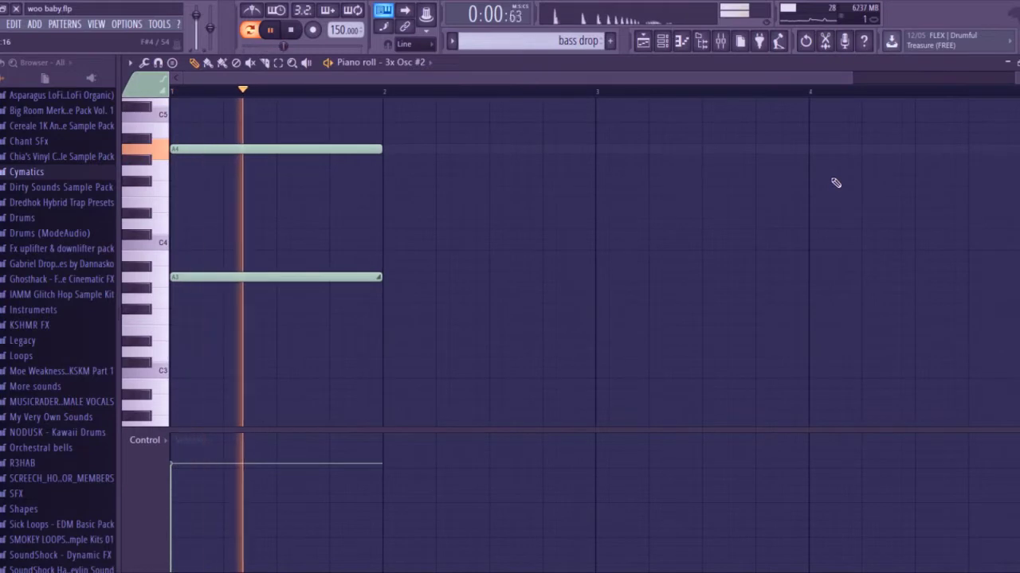
scroll(692, 159, "up", 3)
key("space")
Switch to the bass jump pattern, play it and examine its notes across all the octaves
scroll(584, 41, "down", 1)
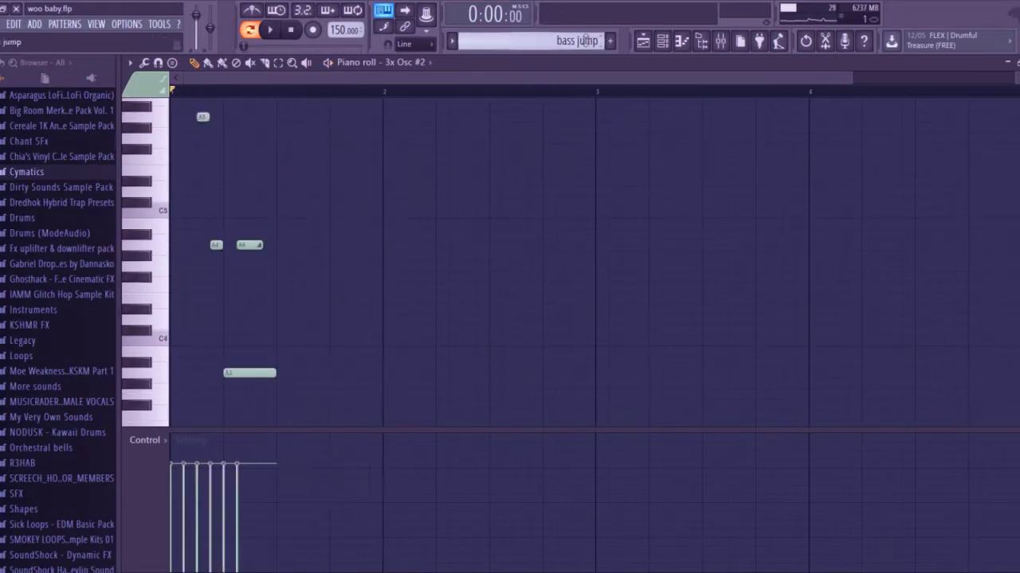
scroll(578, 153, "up", 9)
key("space")
scroll(578, 154, "up", 4)
scroll(577, 155, "down", 11)
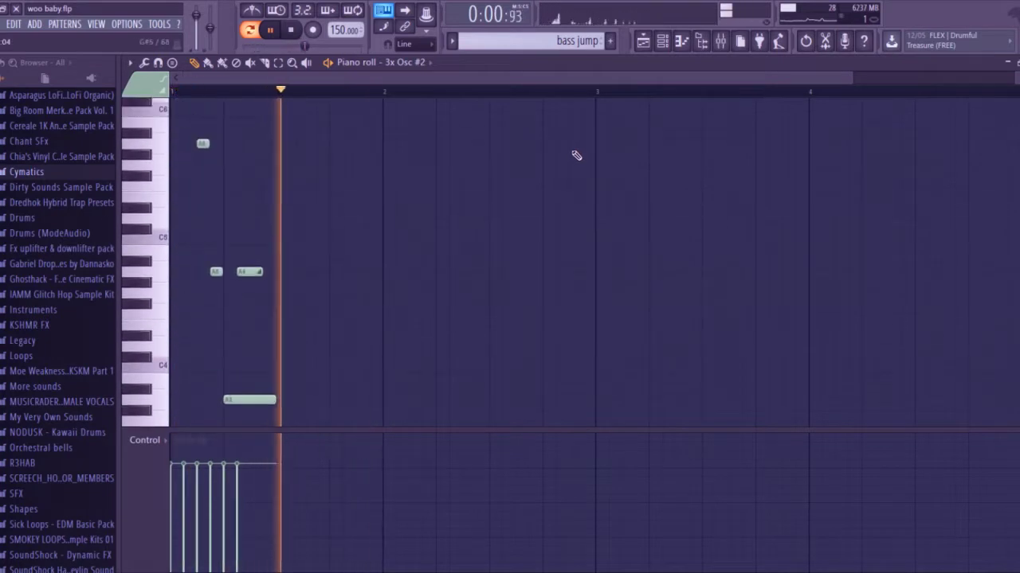
scroll(577, 155, "up", 8)
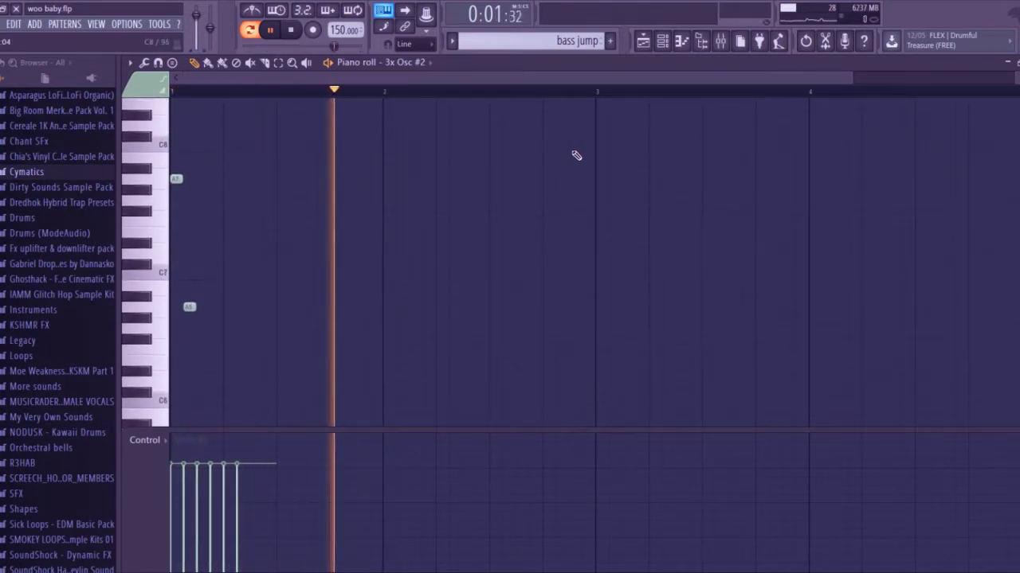
scroll(577, 156, "down", 7)
scroll(577, 155, "up", 2)
scroll(720, 62, "up", 8)
scroll(720, 62, "down", 10)
scroll(720, 62, "up", 2)
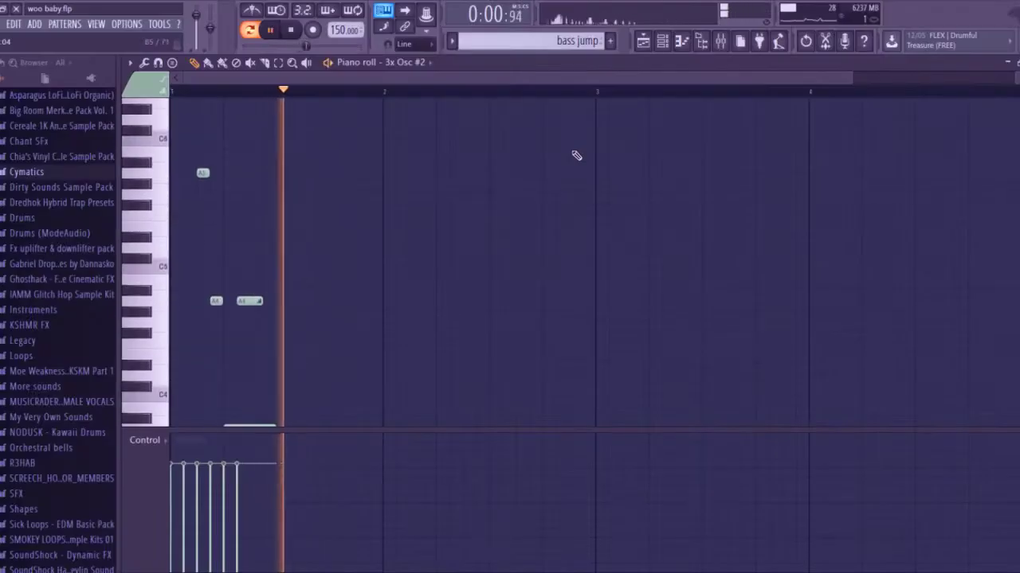
scroll(576, 155, "down", 3)
key("space")
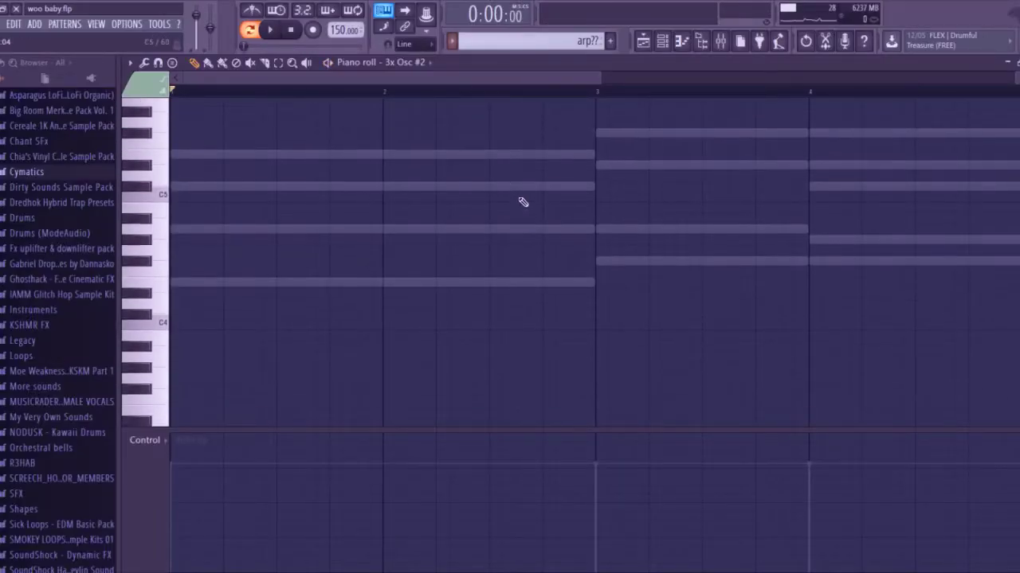
Play the four-bar arp?? pattern and open the Serum #4 channel that plays it
scroll(526, 200, "up", 2)
key("space")
left_click_drag(603, 79, 741, 70)
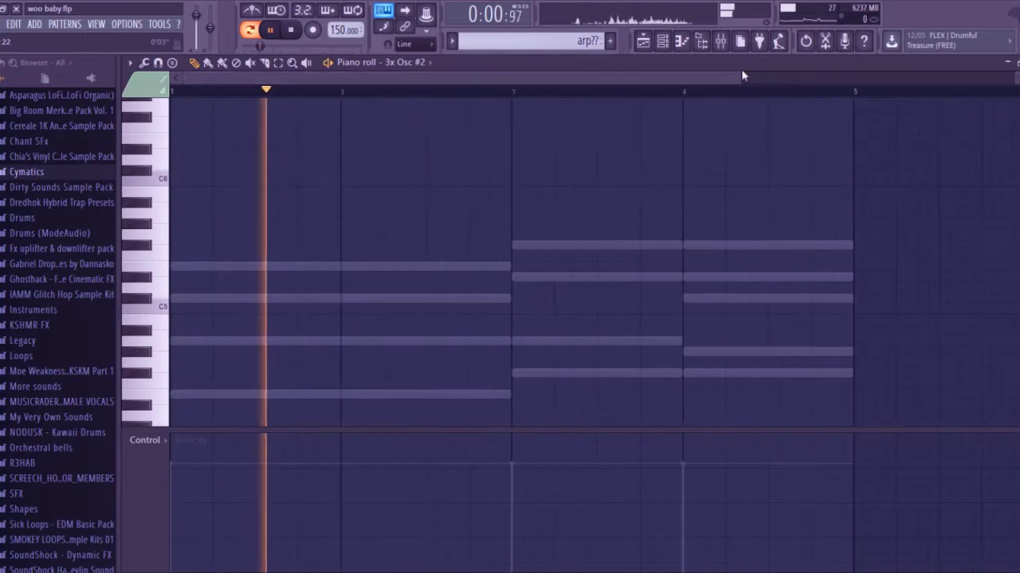
scroll(726, 152, "down", 1)
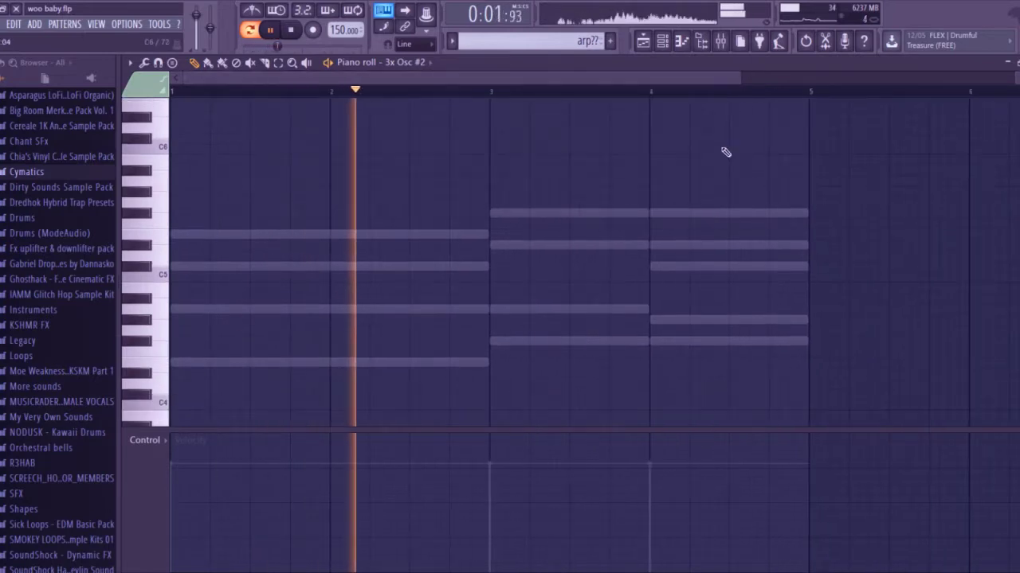
left_click(666, 41)
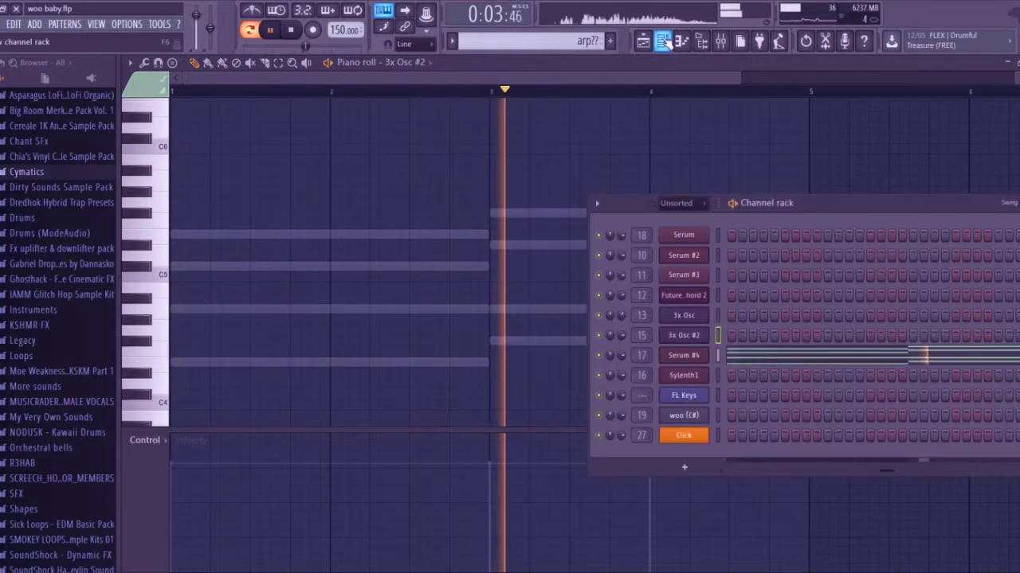
left_click(691, 357)
left_click(773, 69)
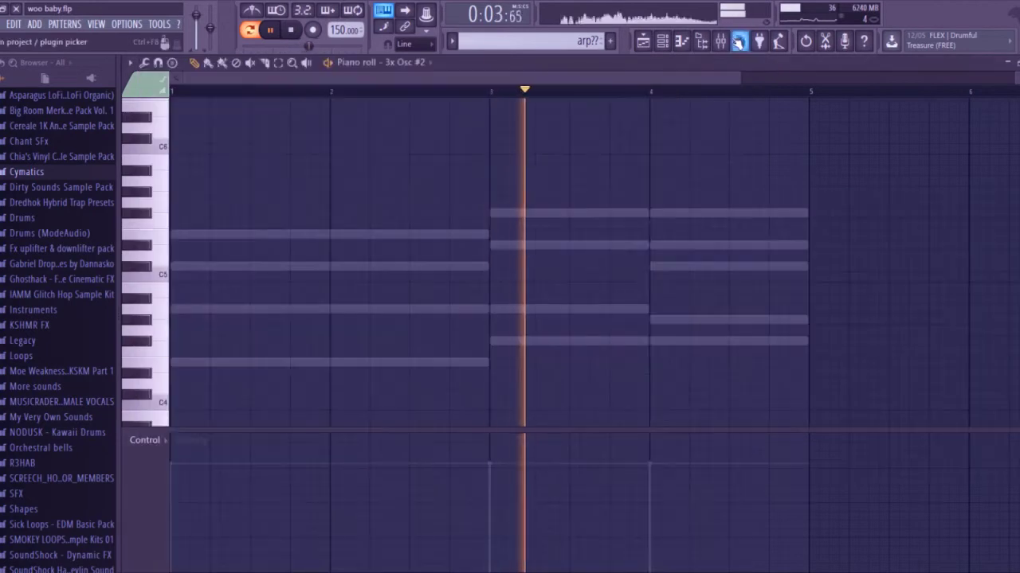
Inspect the Fruity Fast Dist, ValhallaSupermassive and Kickstart effects on mixer insert 17
left_click(720, 41)
left_click(962, 125)
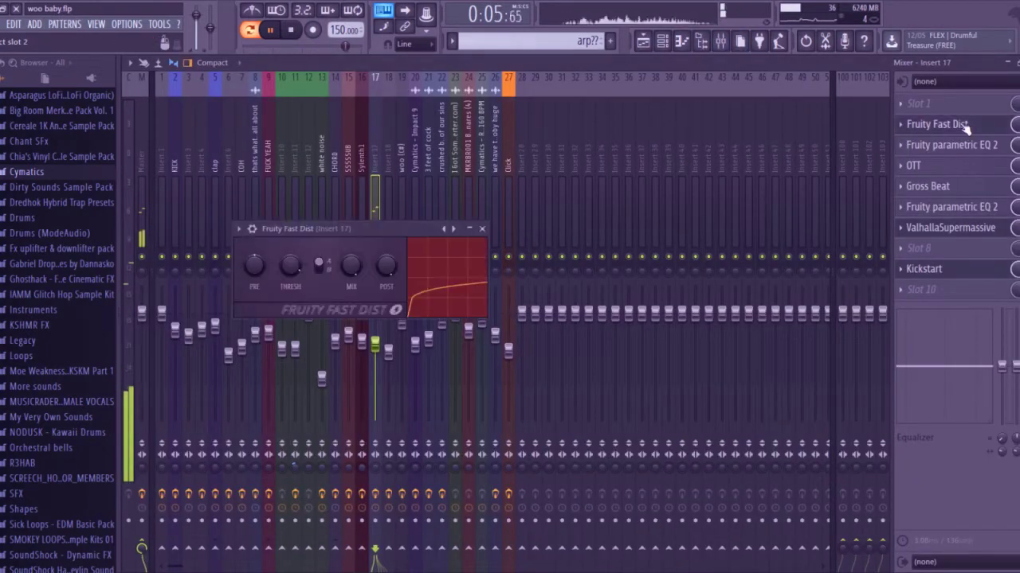
left_click(965, 127)
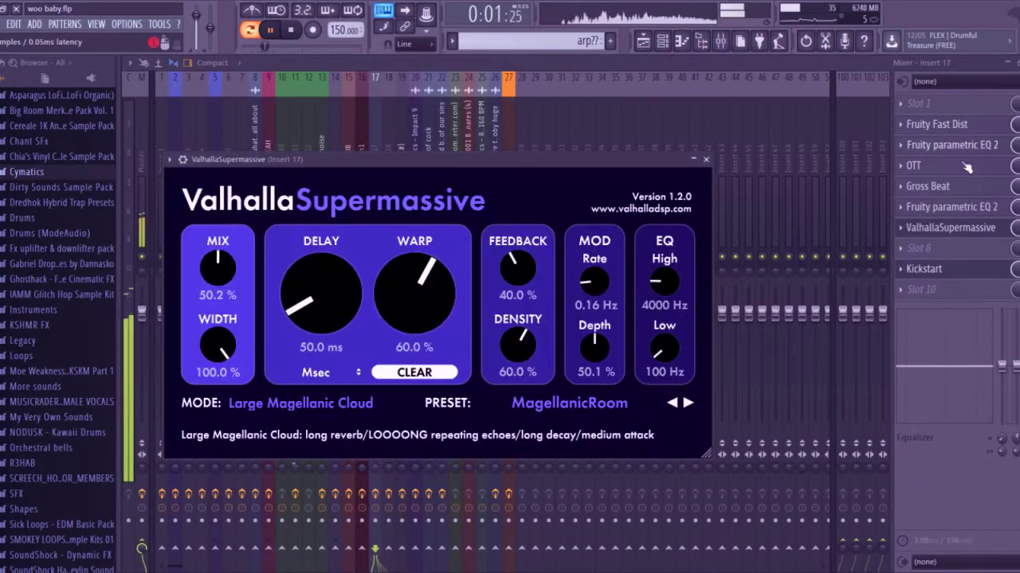
left_click(951, 207)
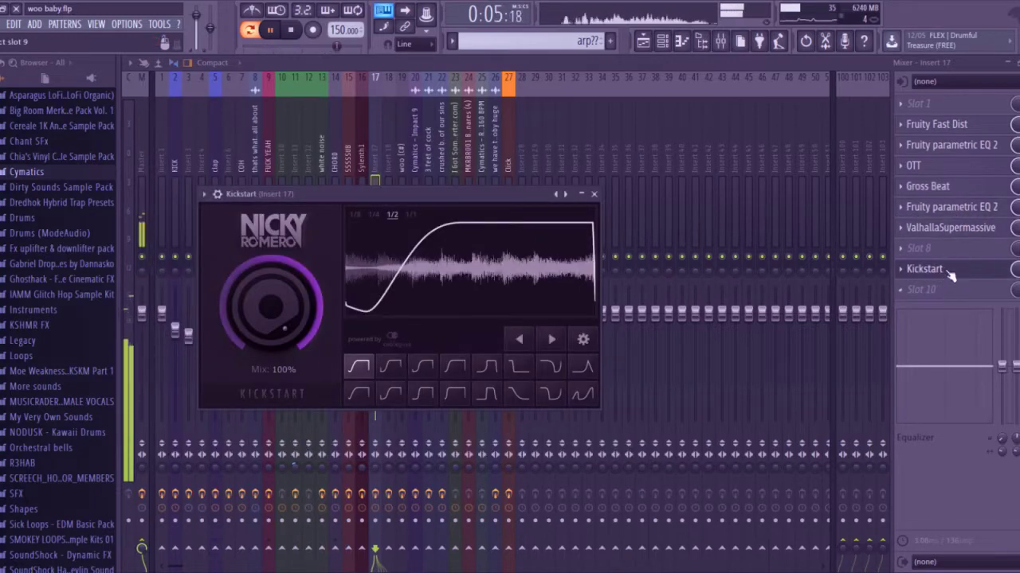
Inspect Gross Beat on insert 17, toggle its effect slot, and open OTT to view its settings
left_click(958, 186)
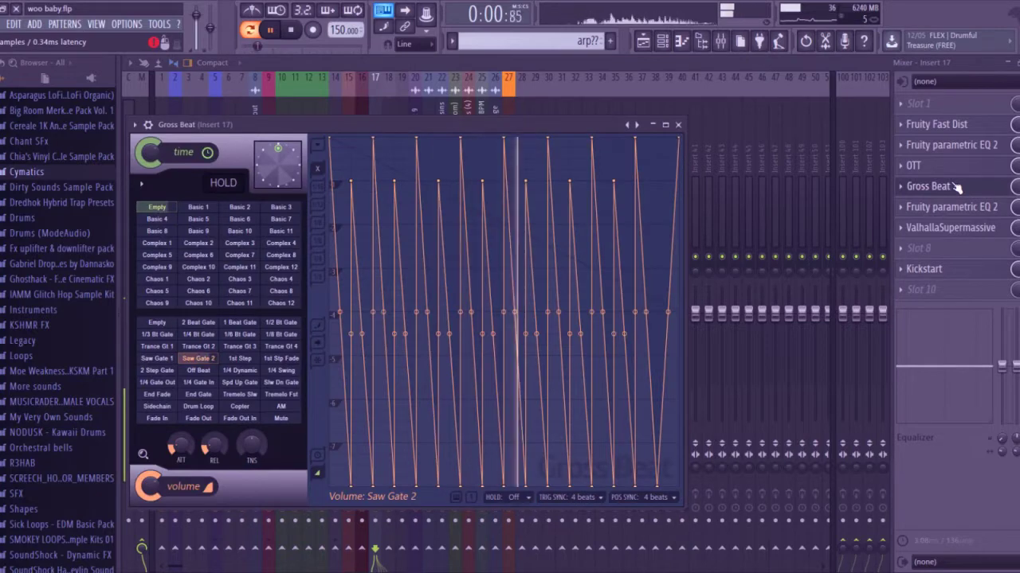
left_click(1015, 186)
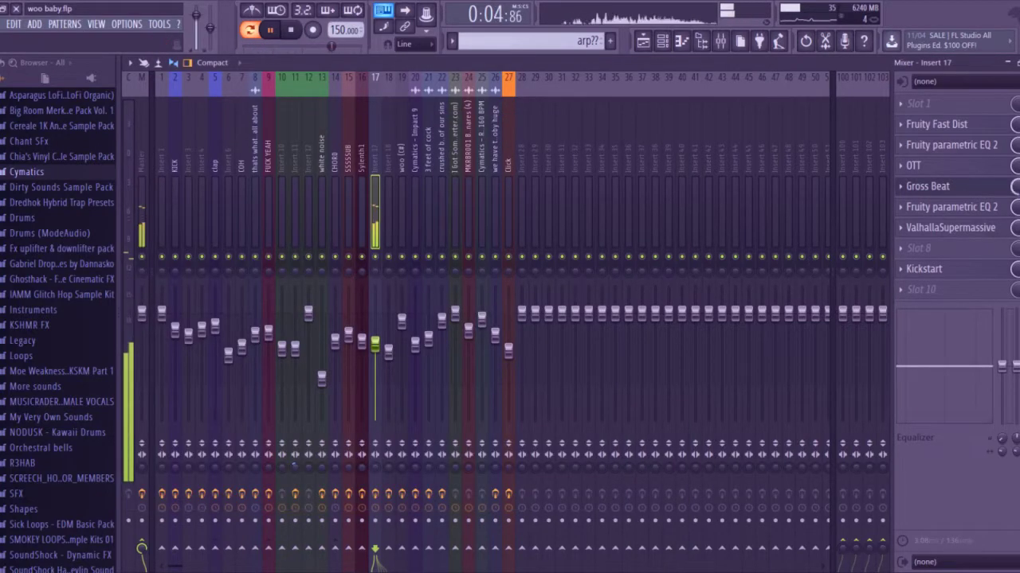
left_click(955, 173)
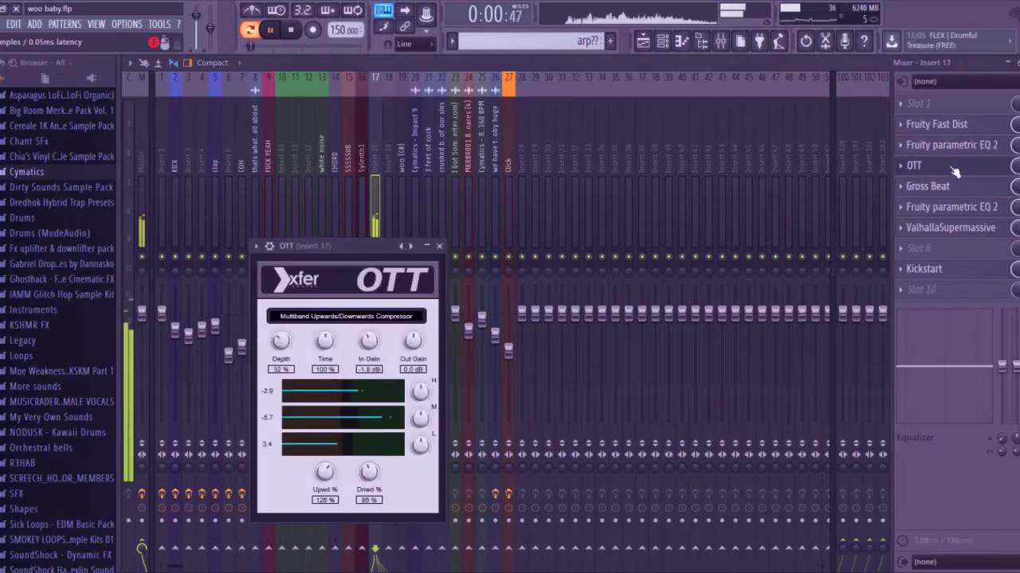
Close OTT, and open the Sylenth1 channel that plays the pad?? pattern to view its synth settings
left_click(953, 169)
left_click(666, 42)
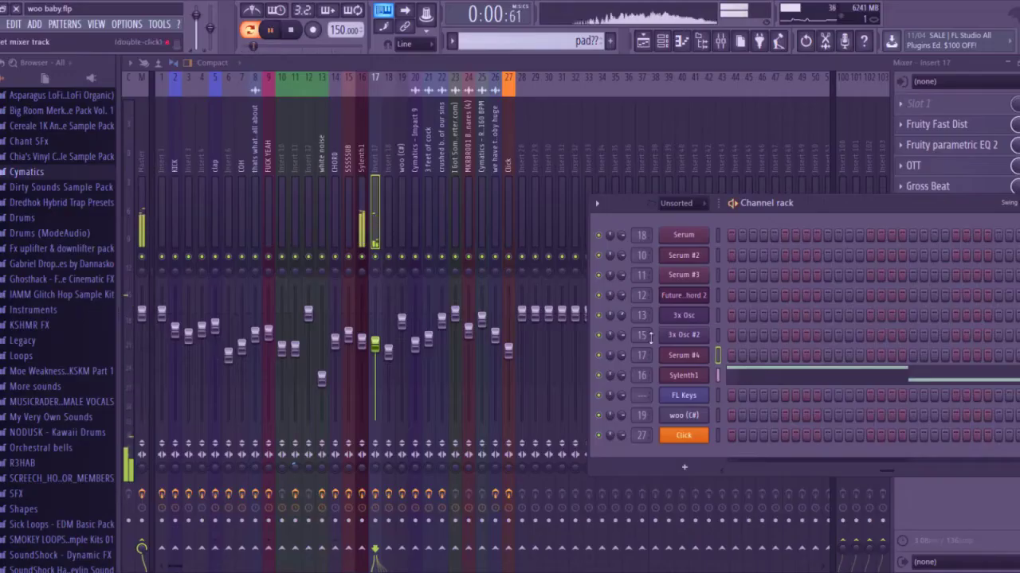
left_click(681, 376)
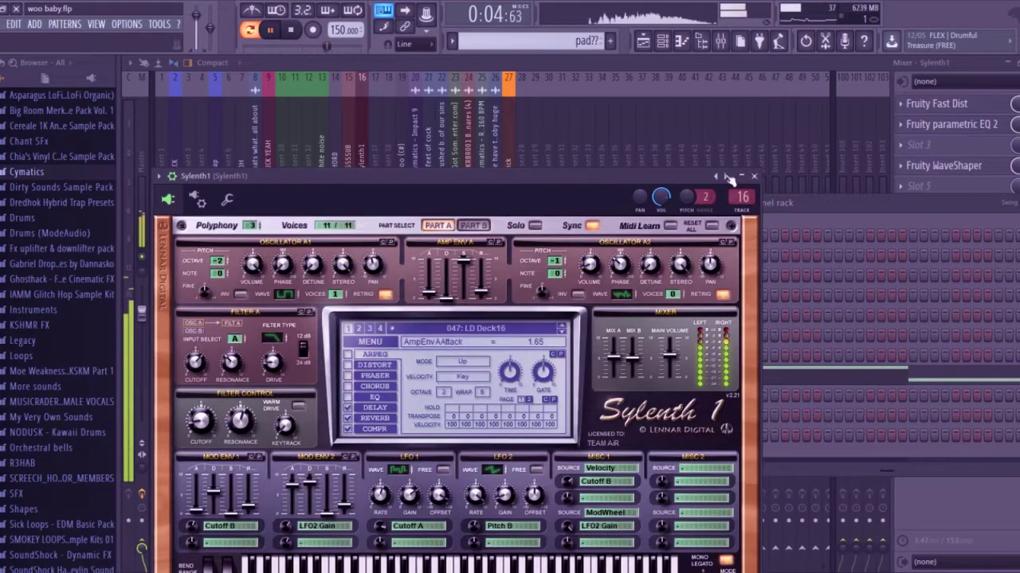
left_click(472, 61)
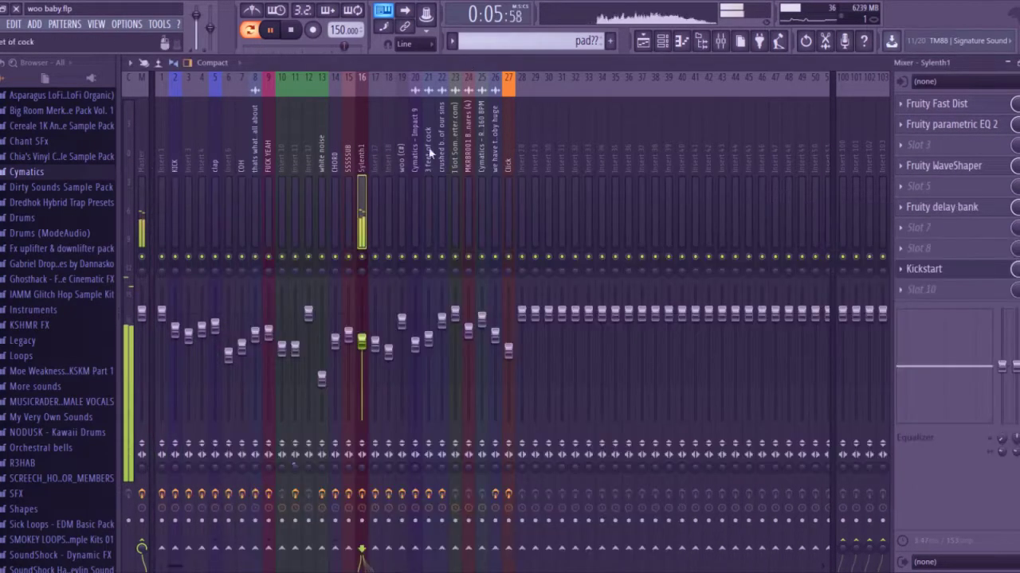
Inspect the Fruity Fast Dist, Kickstart, Fruity delay bank, Fruity WaveShaper and Fruity parametric EQ 2 effects on the Sylenth1 mixer insert
left_click(969, 110)
left_click(968, 110)
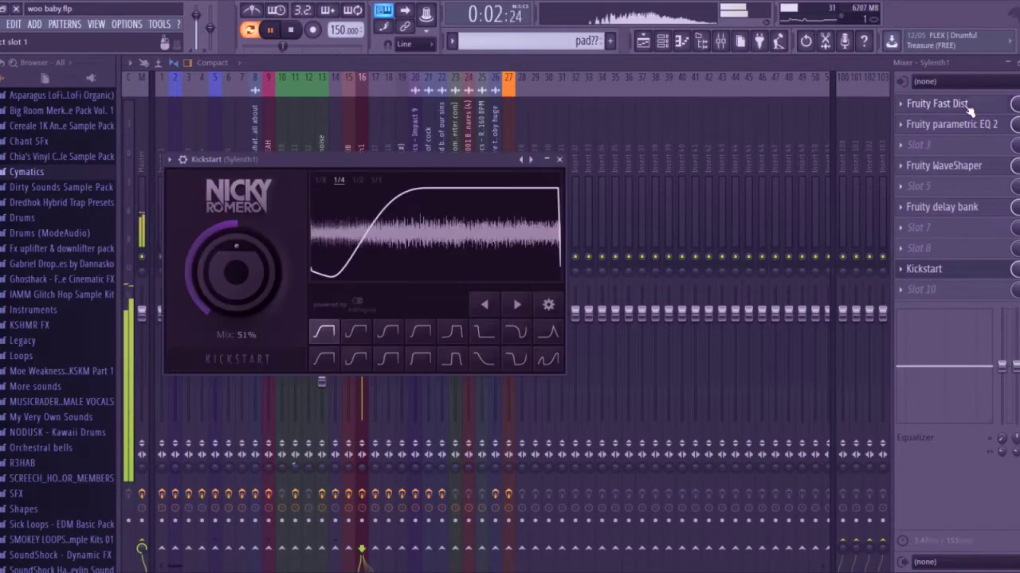
left_click(952, 271)
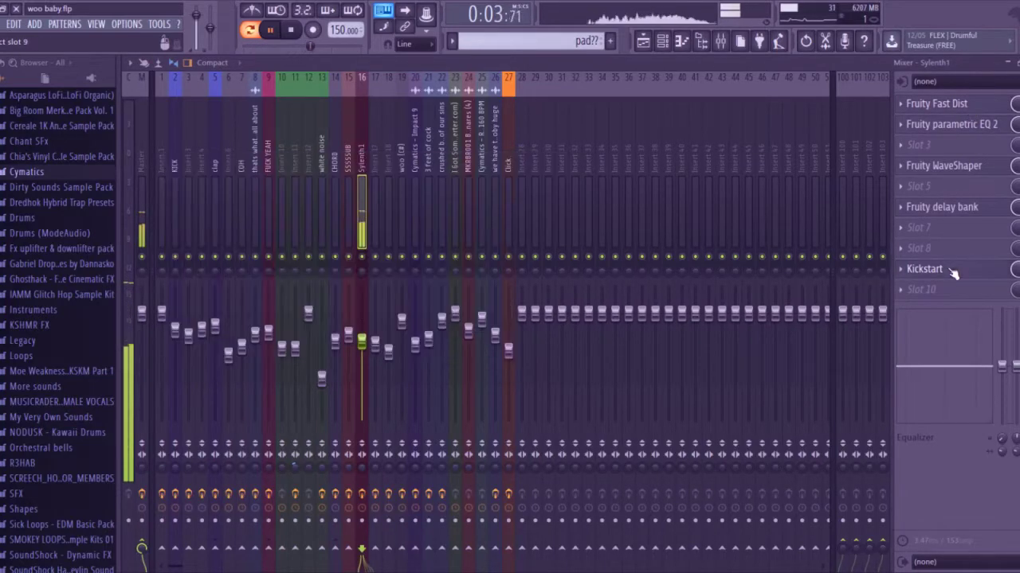
left_click(952, 207)
left_click(954, 208)
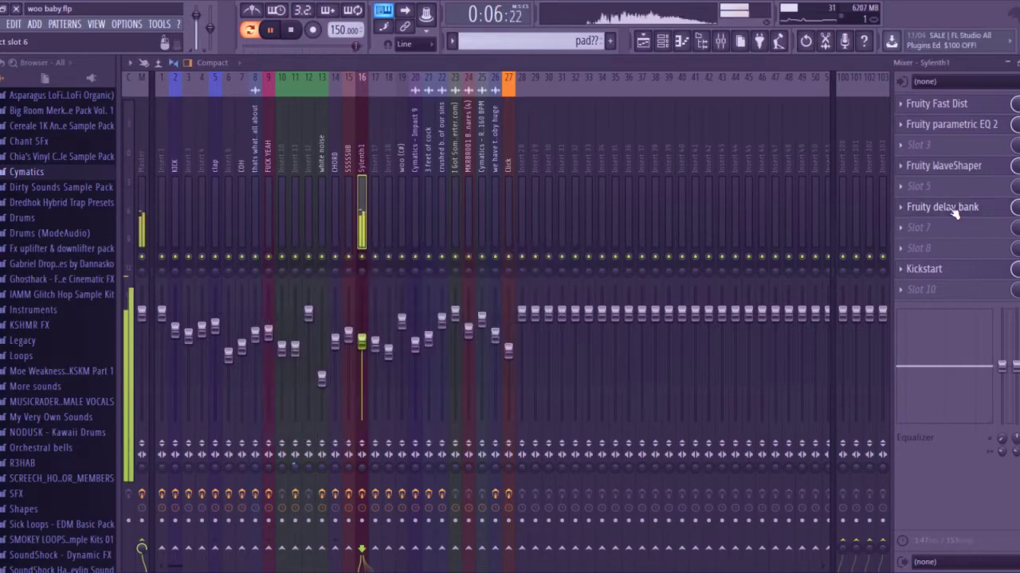
left_click(960, 167)
left_click(964, 166)
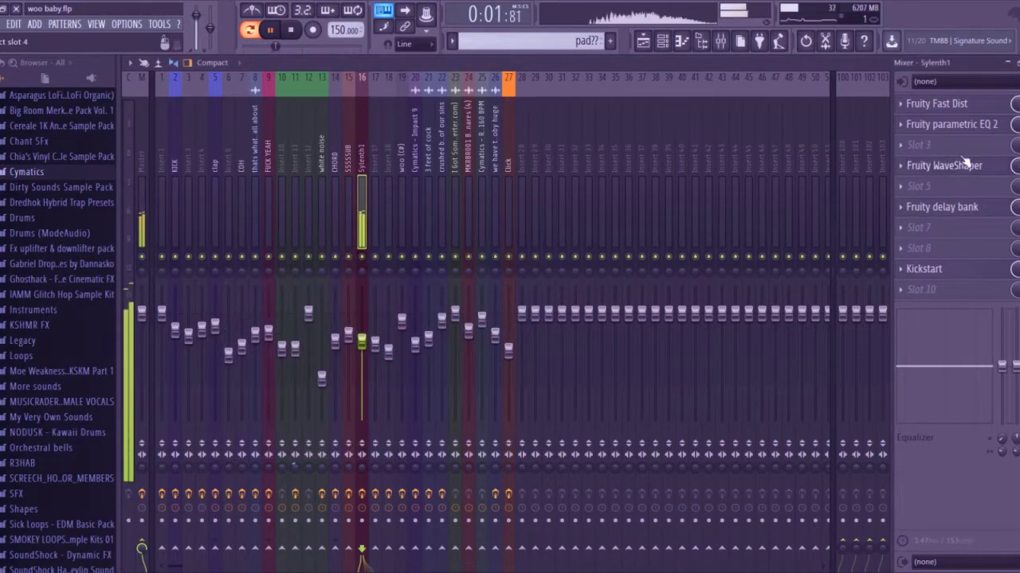
left_click(970, 127)
left_click(970, 127)
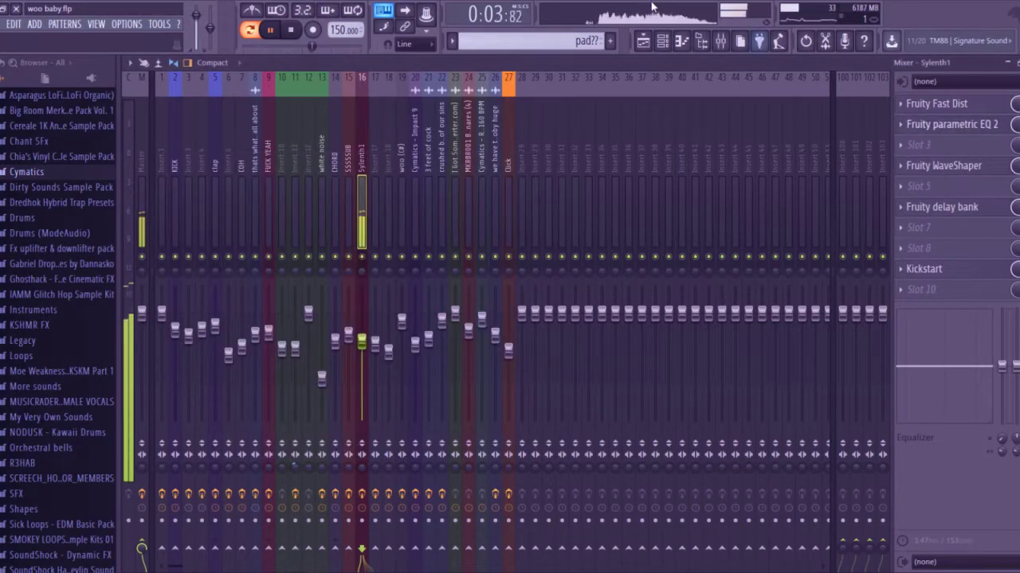
Switch to the pad pattern, play it, examine its chord notes and open the Serum channel that plays it
left_click(666, 43)
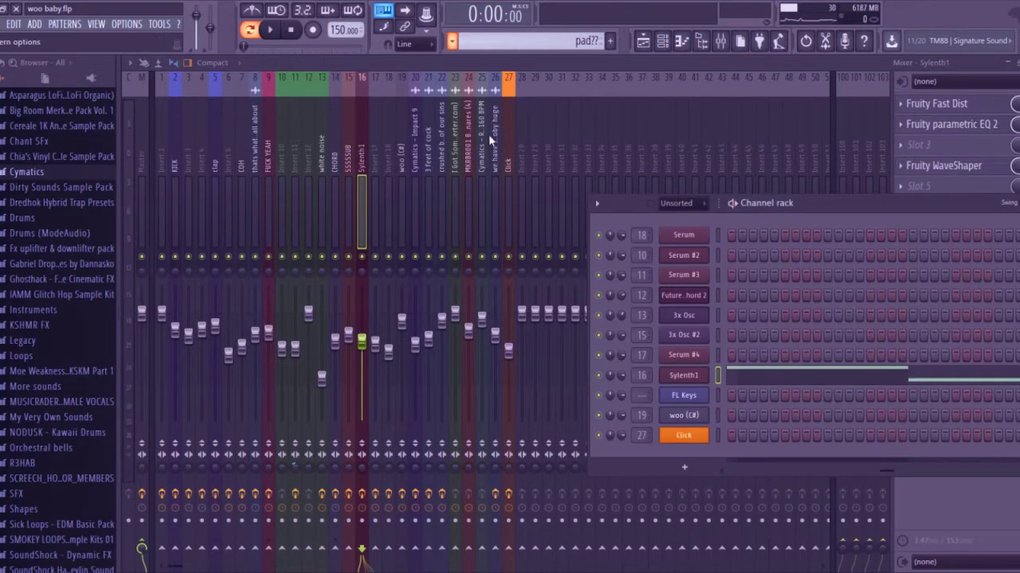
key("KP_Subtract")
key("space")
left_click(752, 237)
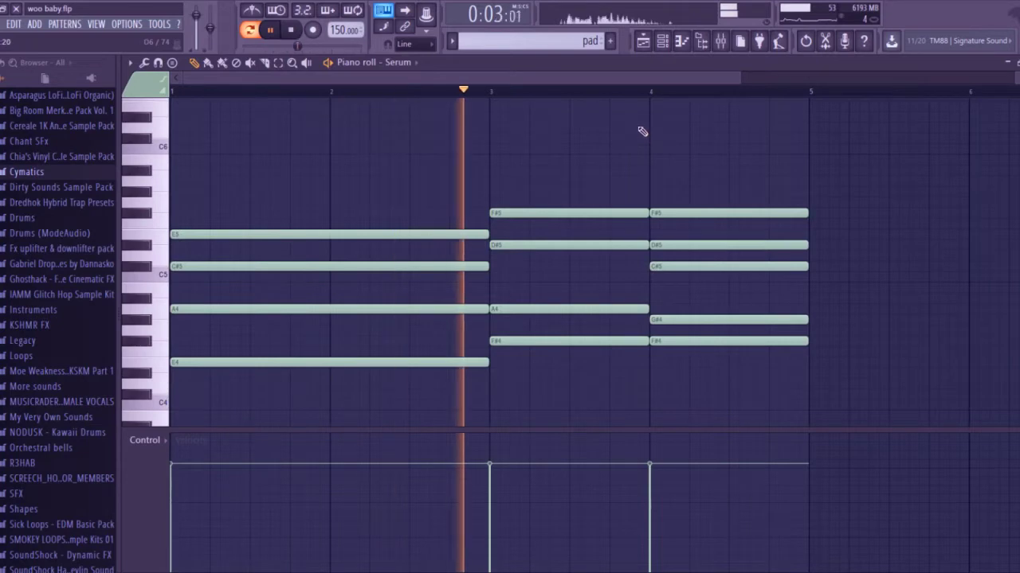
left_click(665, 42)
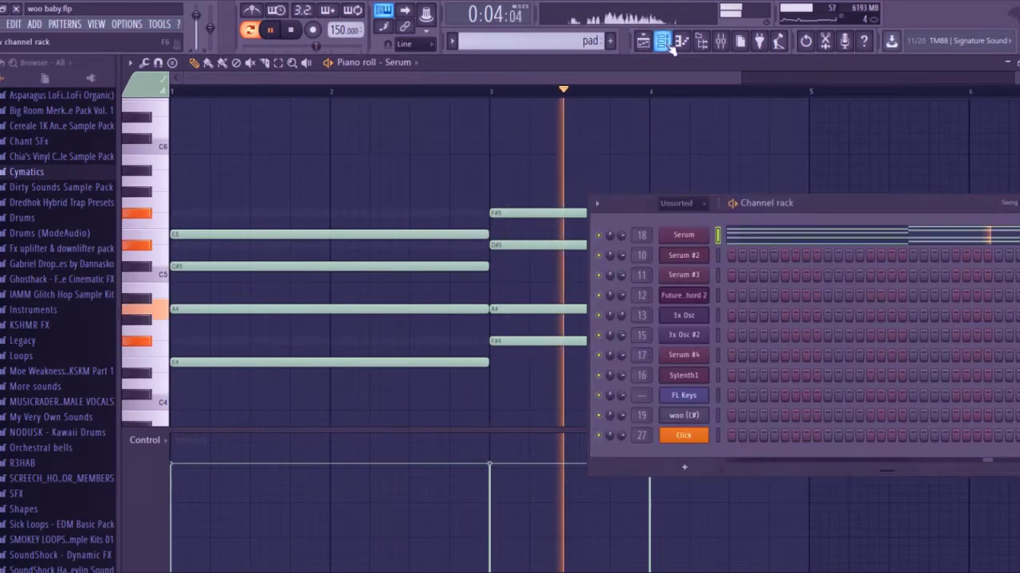
left_click(700, 237)
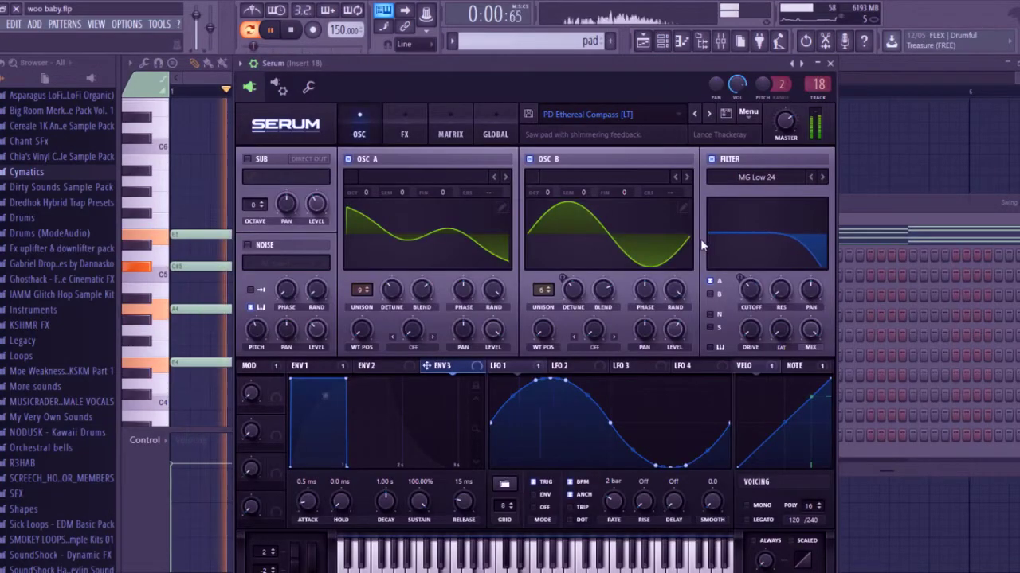
Inspect both Fruity parametric EQ 2 instances and the Fruity Flanger on mixer insert 18
left_click(730, 45)
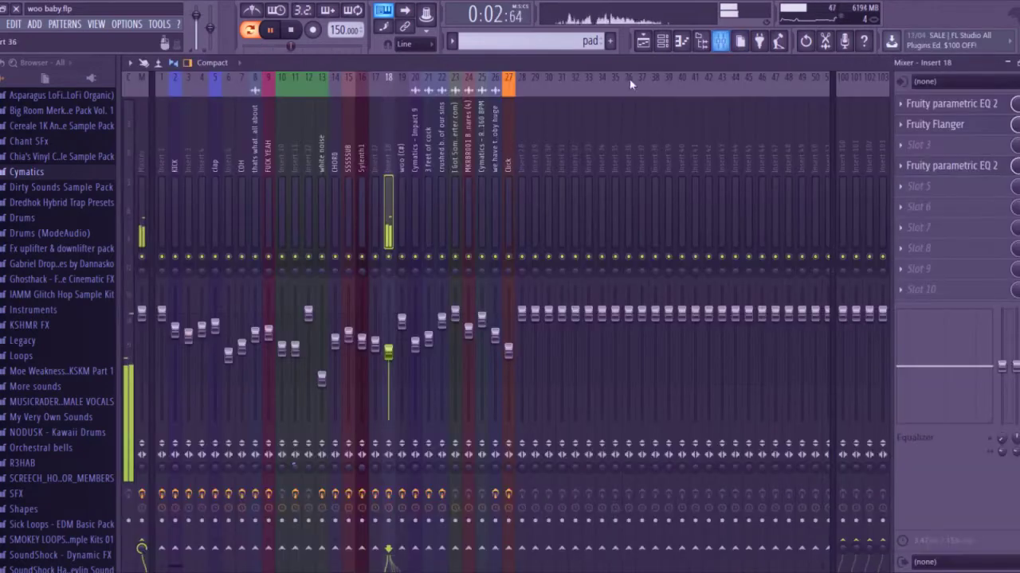
left_click(983, 103)
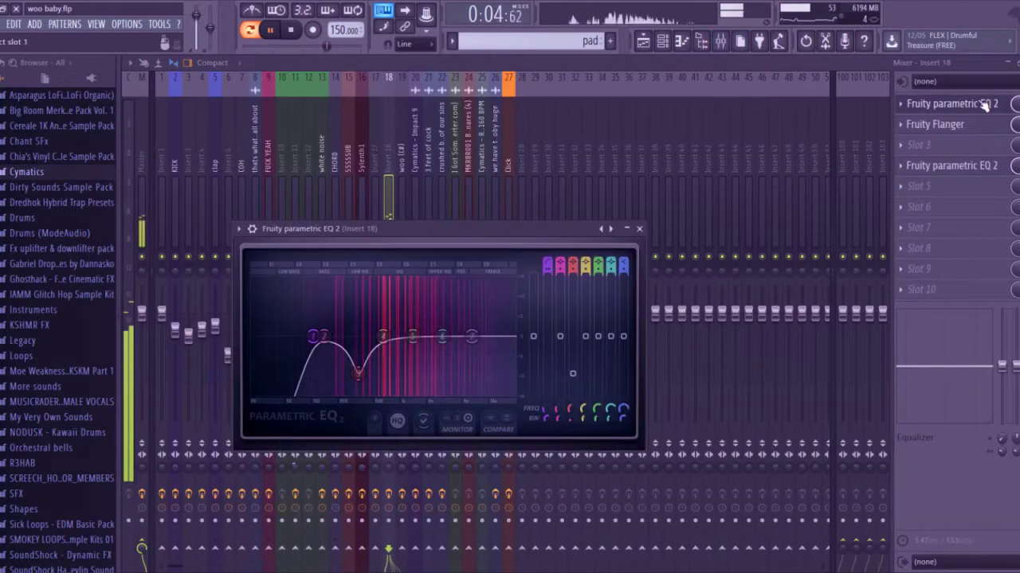
left_click(983, 104)
left_click(967, 125)
left_click(966, 125)
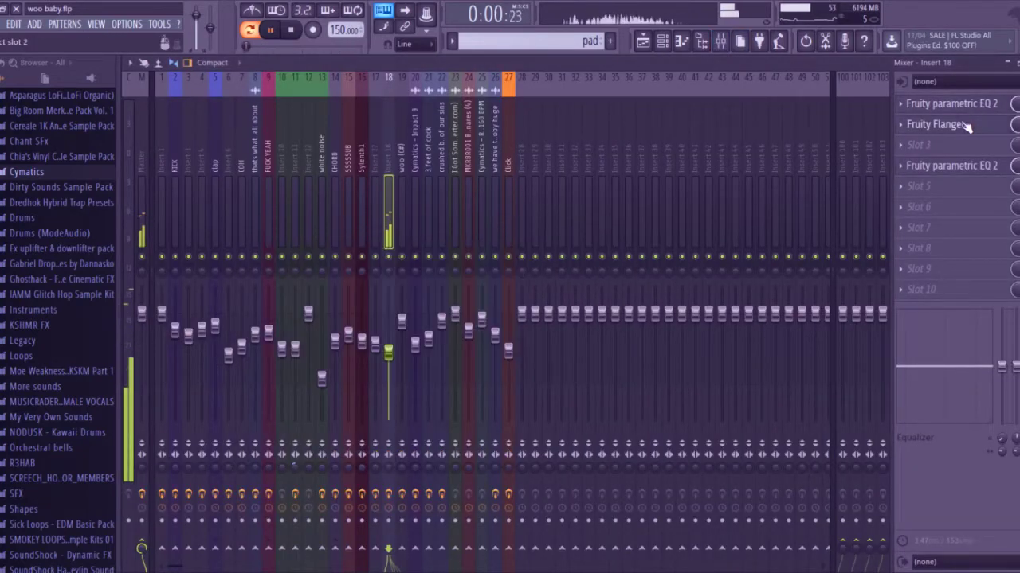
left_click(969, 169)
left_click(969, 169)
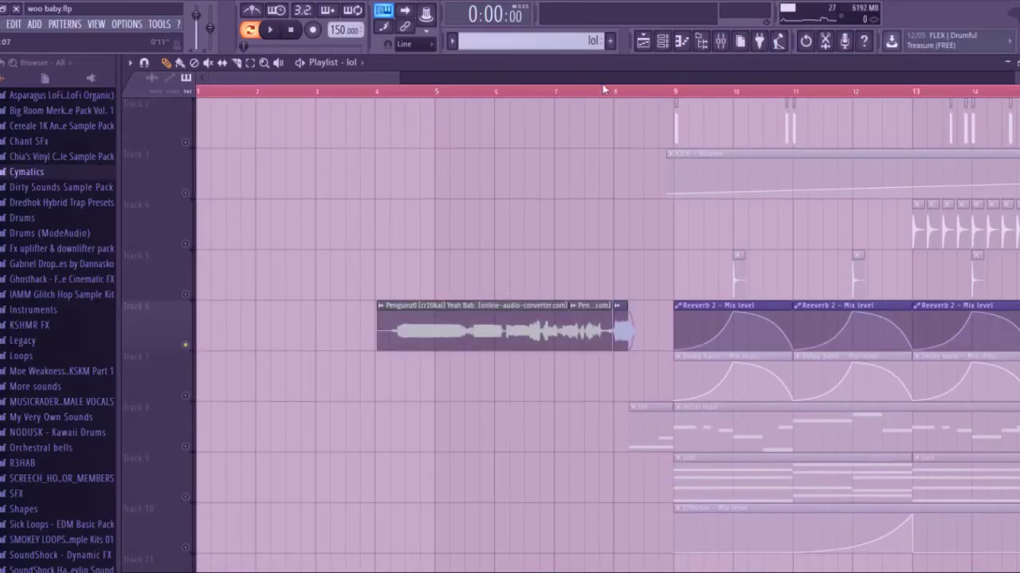
Inspect the Fruity Limiter, Fruity WaveShaper and OTT effects on the woo (C#) mixer insert for the lol pattern
left_click(603, 88)
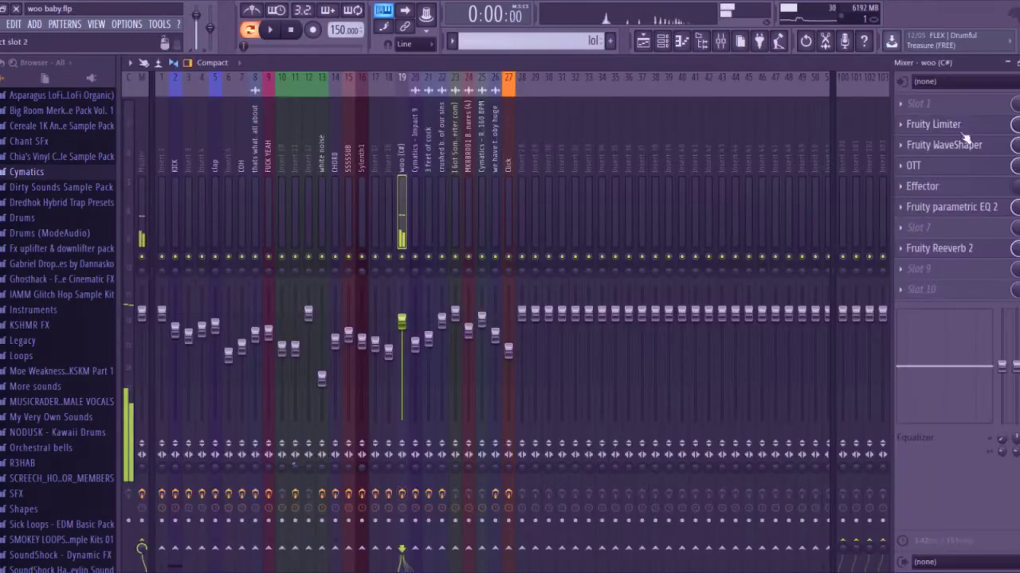
left_click(966, 126)
left_click(966, 126)
left_click(962, 148)
left_click(962, 148)
left_click(961, 166)
left_click(961, 166)
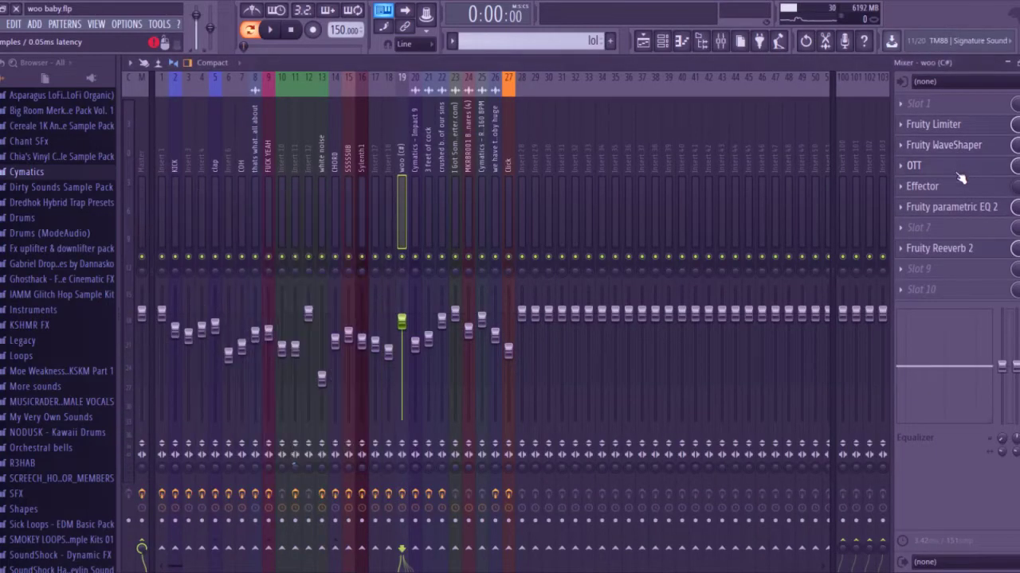
View Effector on the woo (C#) insert and toggle its slot, and inspect Fruity parametric EQ 2 and Fruity Reeverb 2
left_click(959, 187)
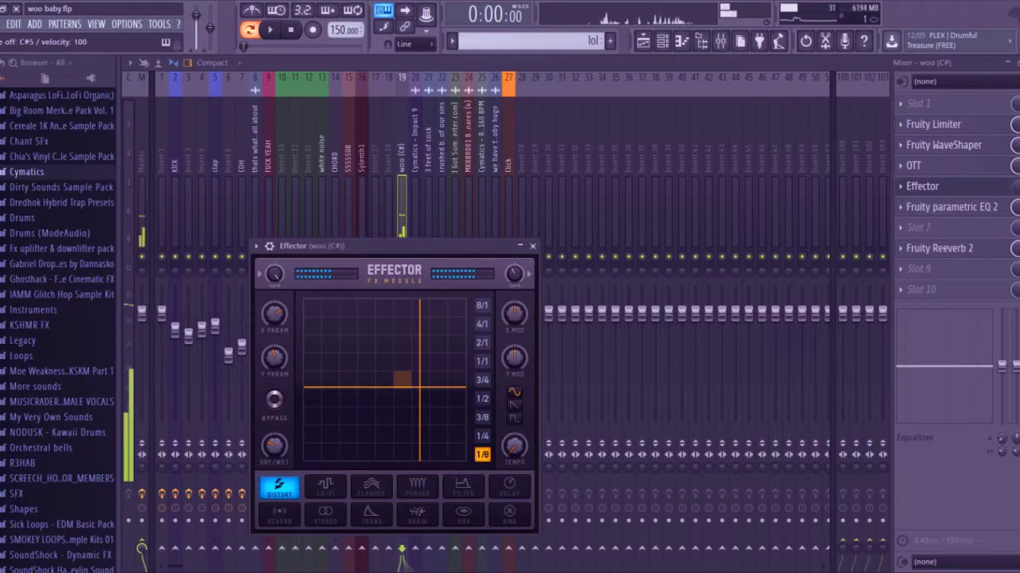
left_click(1009, 186)
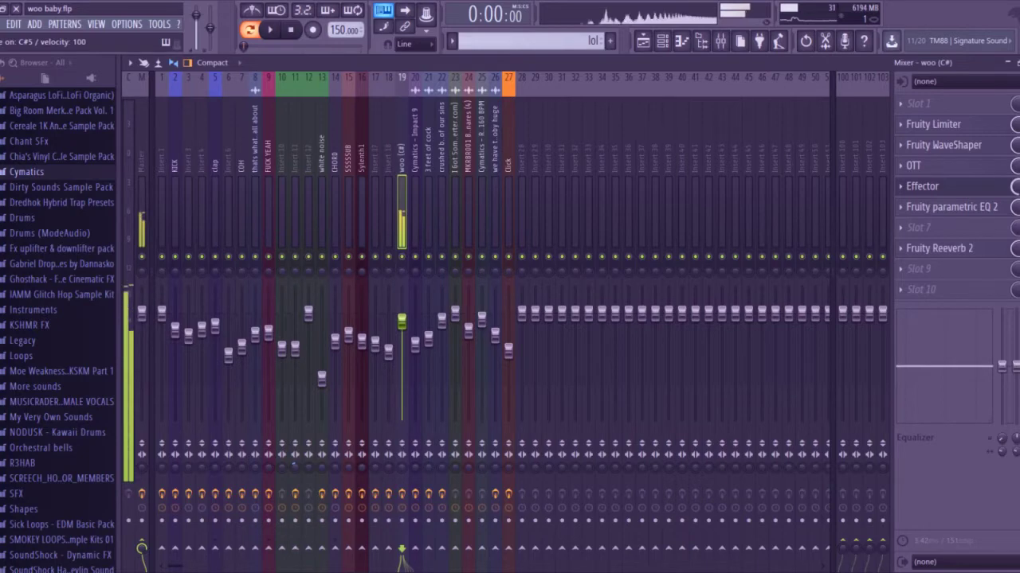
left_click(983, 209)
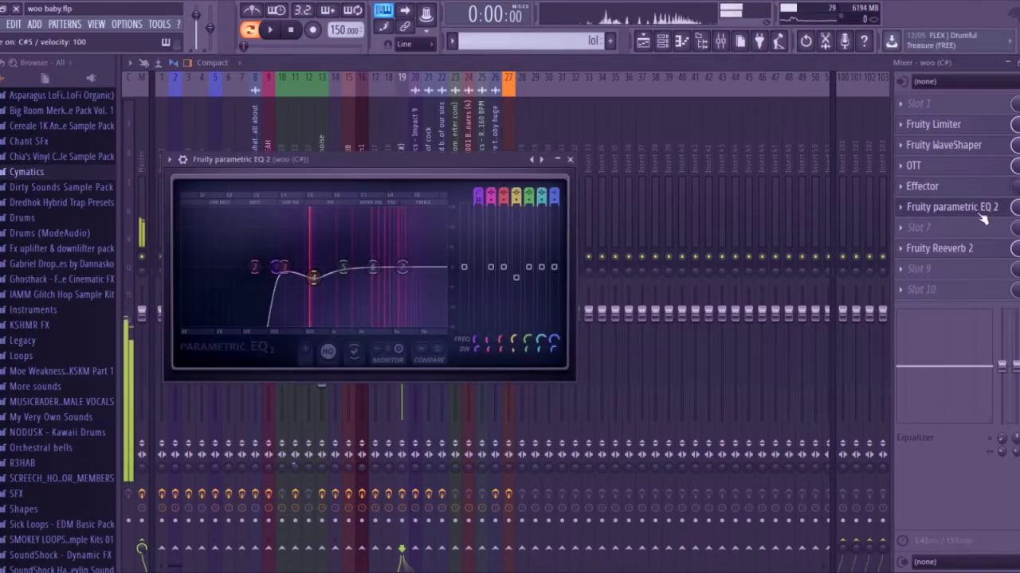
left_click(982, 210)
left_click(952, 250)
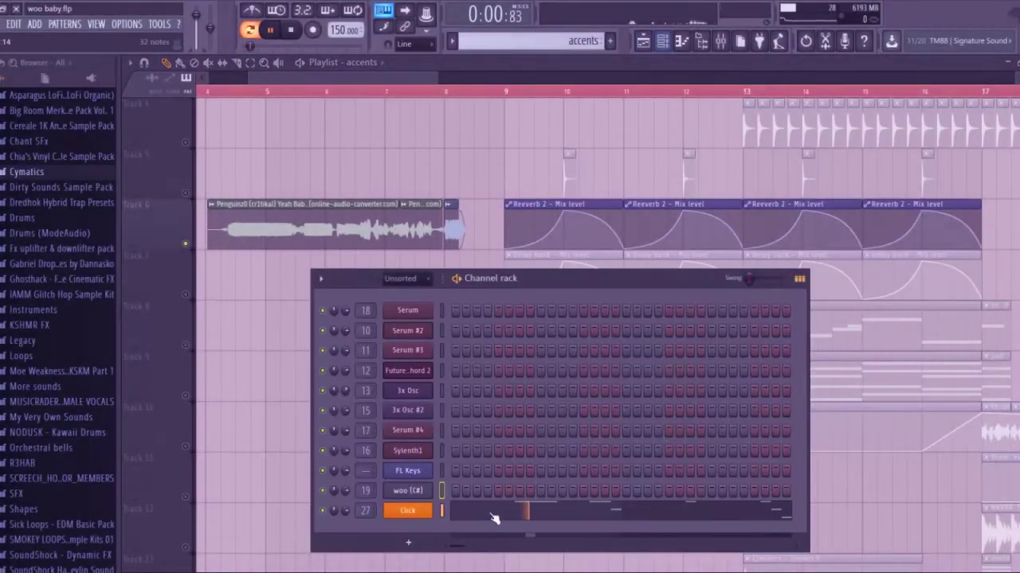
Examine the Click channel's notes in the accents pattern during playback, and return to the playlist with playback stopped
left_click(494, 519)
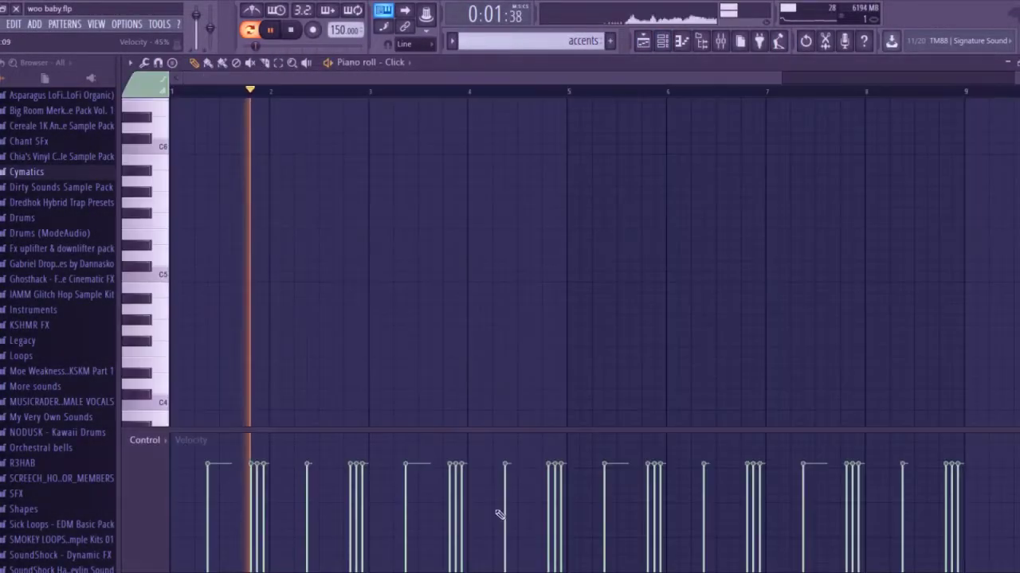
scroll(502, 273, "down", 9)
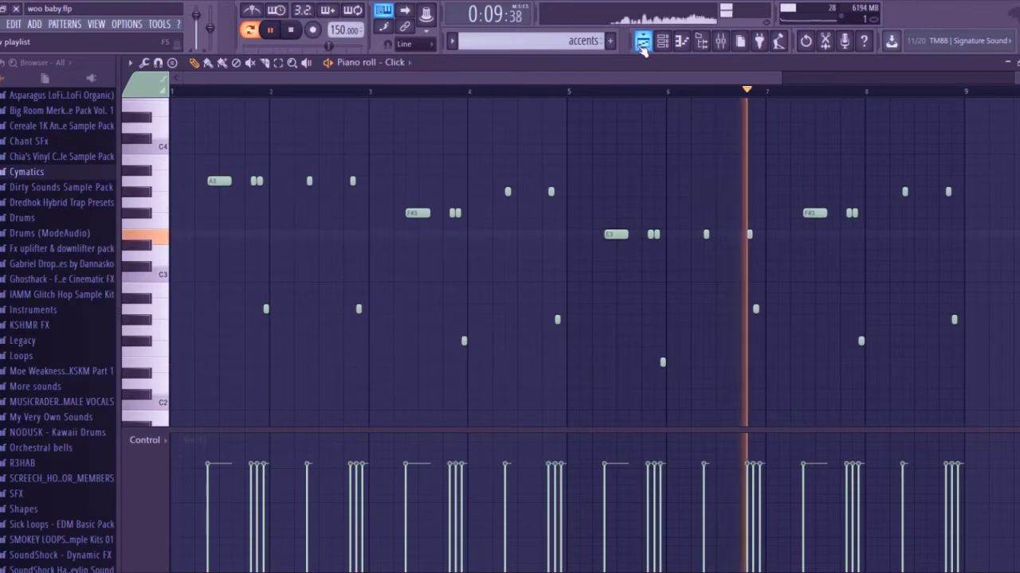
left_click(642, 41)
key("space")
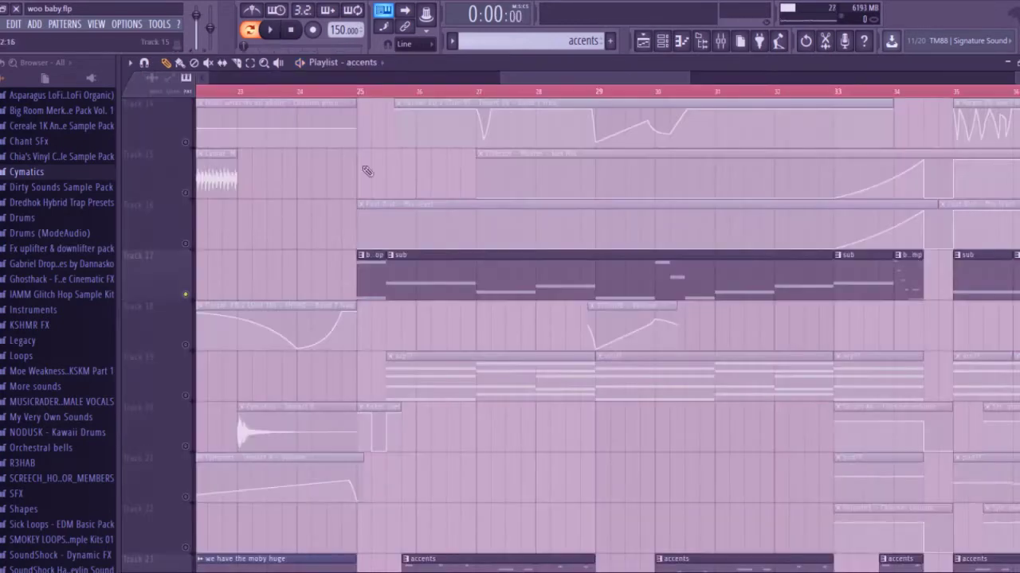
Play the drop from bar 25 in the playlist and unmute tracks 10, 11, 12 and 14 alongside the accents
scroll(483, 289, "down", 3)
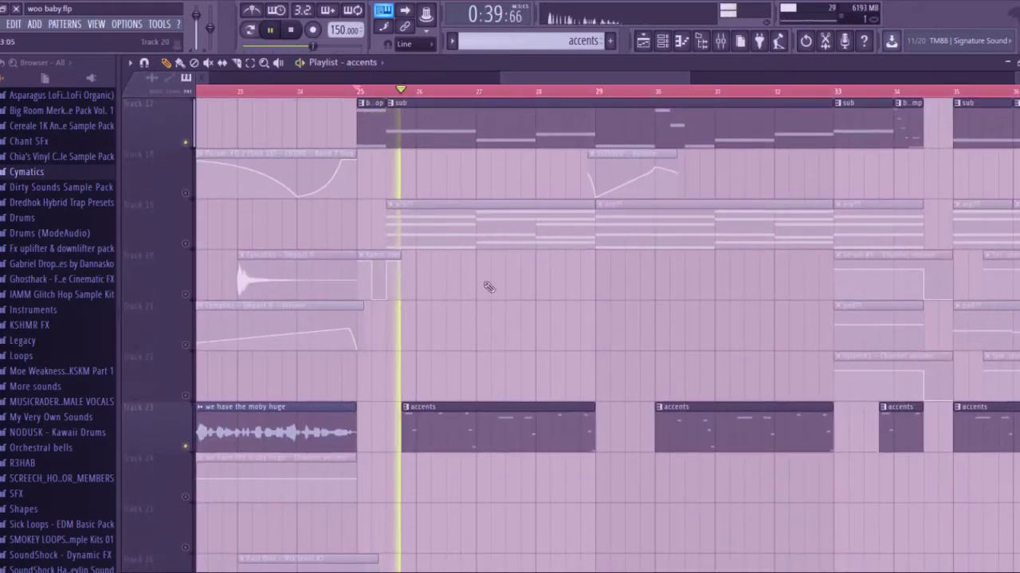
scroll(487, 287, "up", 11)
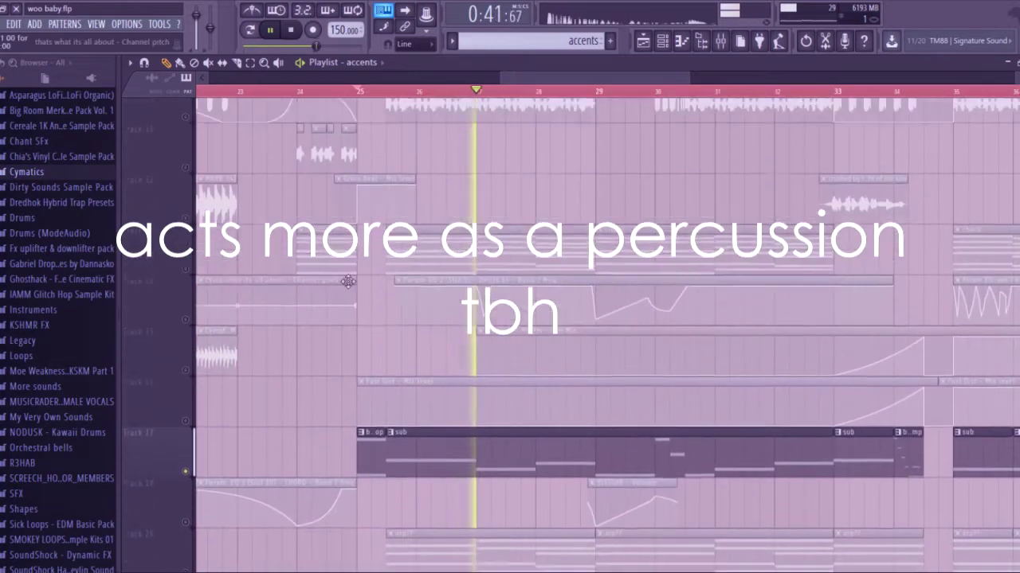
left_click(186, 344)
left_click(185, 395)
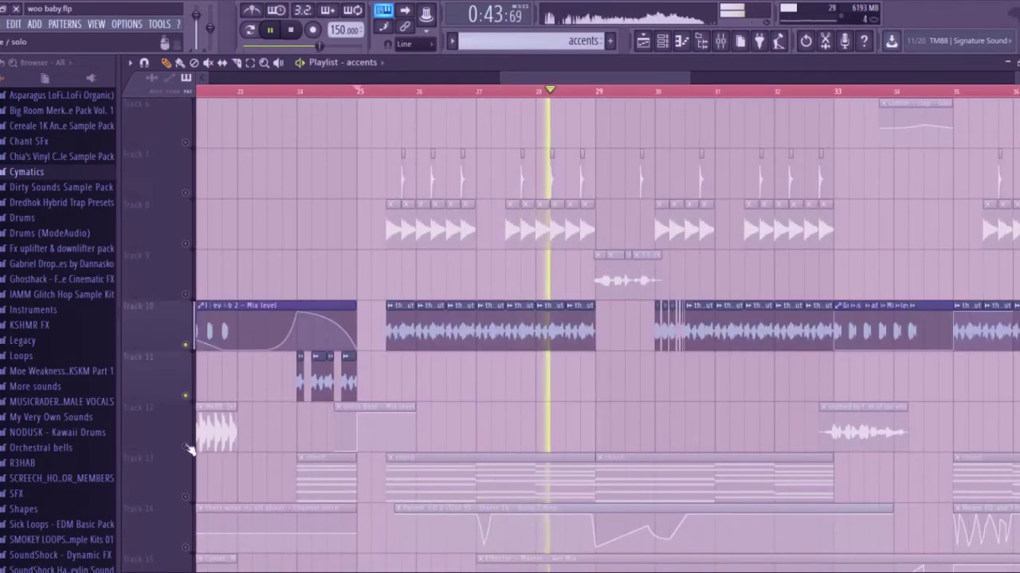
left_click(186, 446)
scroll(186, 447, "down", 2)
left_click(185, 446)
scroll(557, 323, "down", 7)
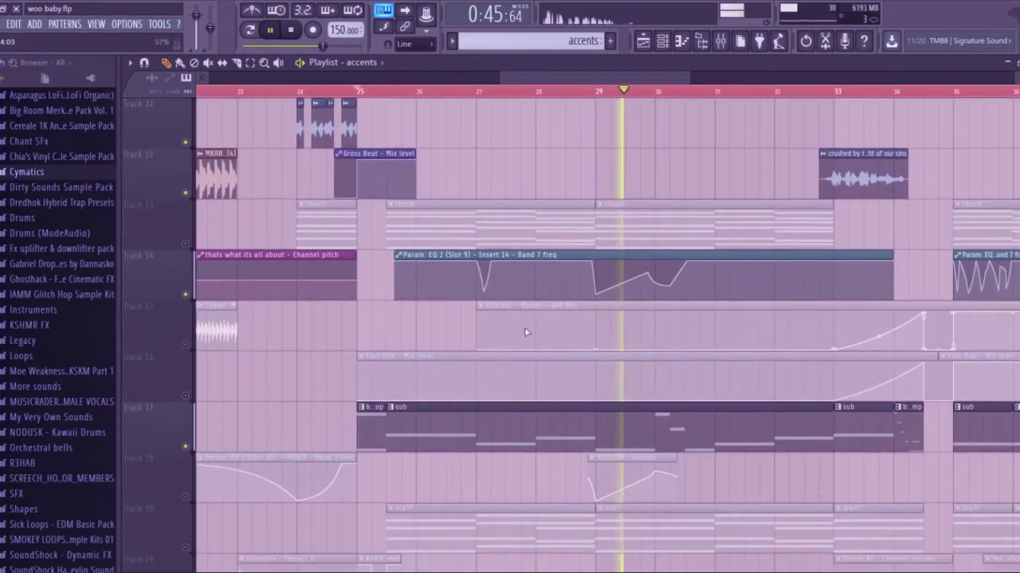
scroll(582, 317, "down", 2)
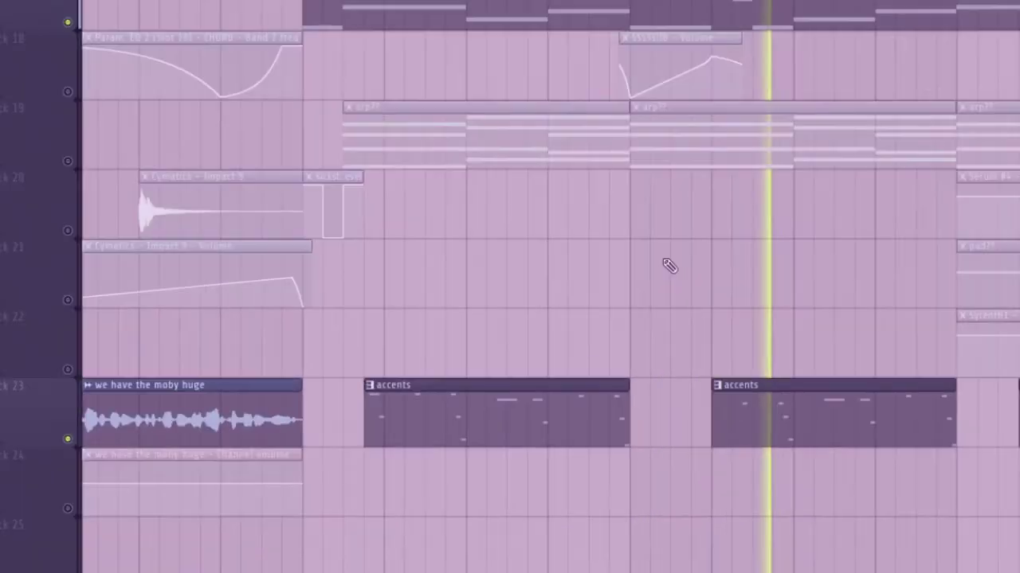